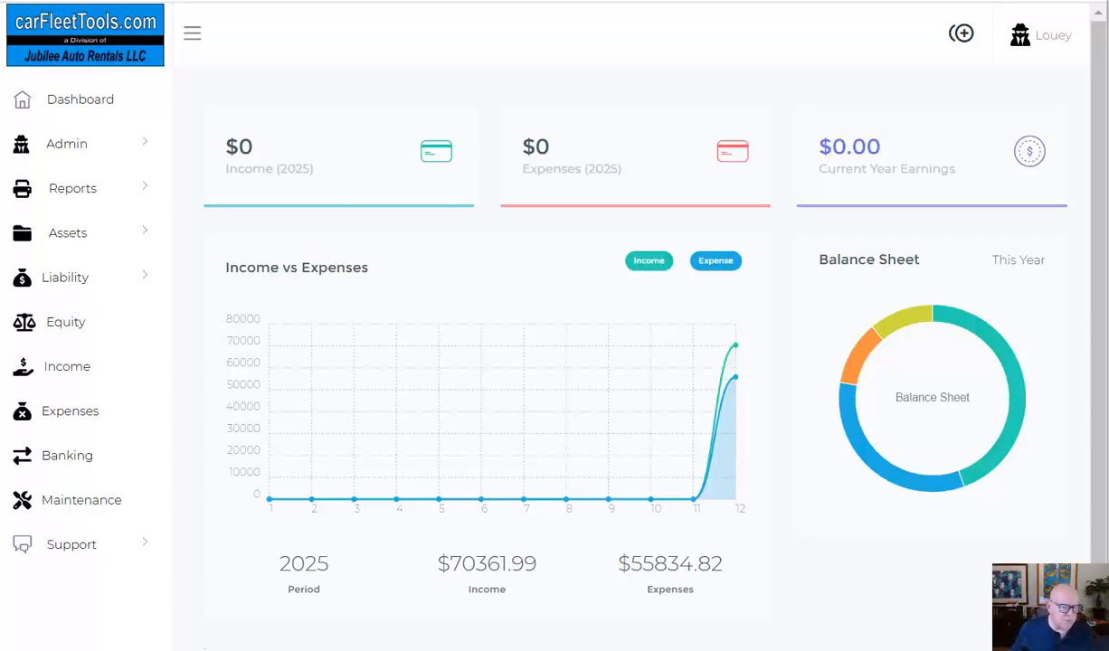
Open a new general journal entry, look through the whole list of Expenses accounts, and close the entry without saving
{"action": "left_click", "coordinate": [74, 149]}
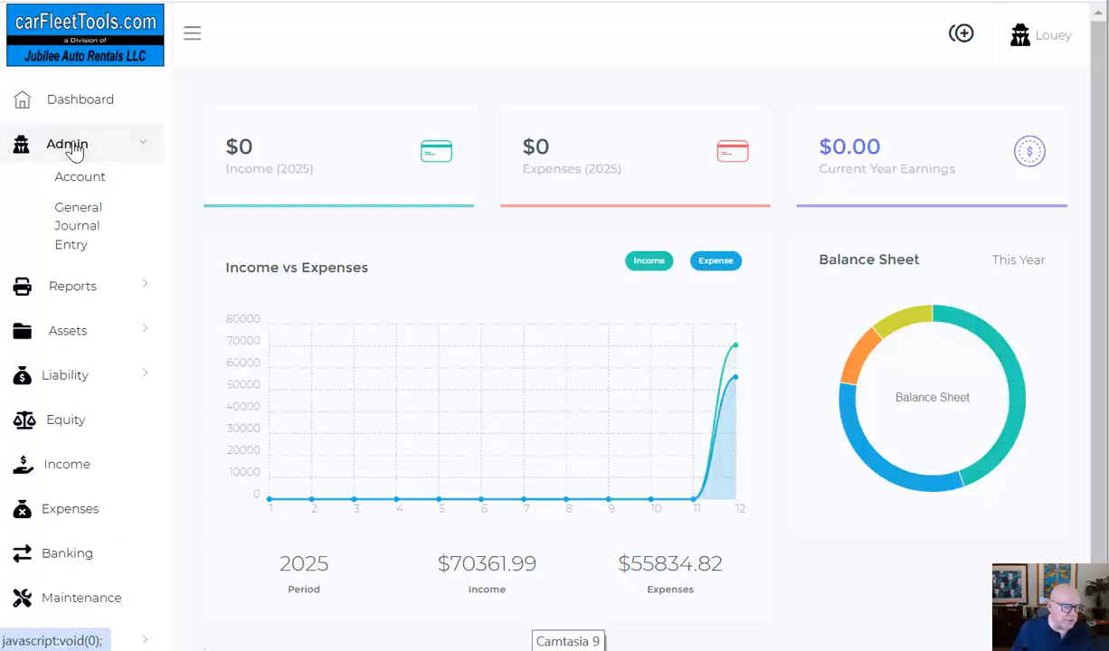
{"action": "left_click", "coordinate": [90, 230]}
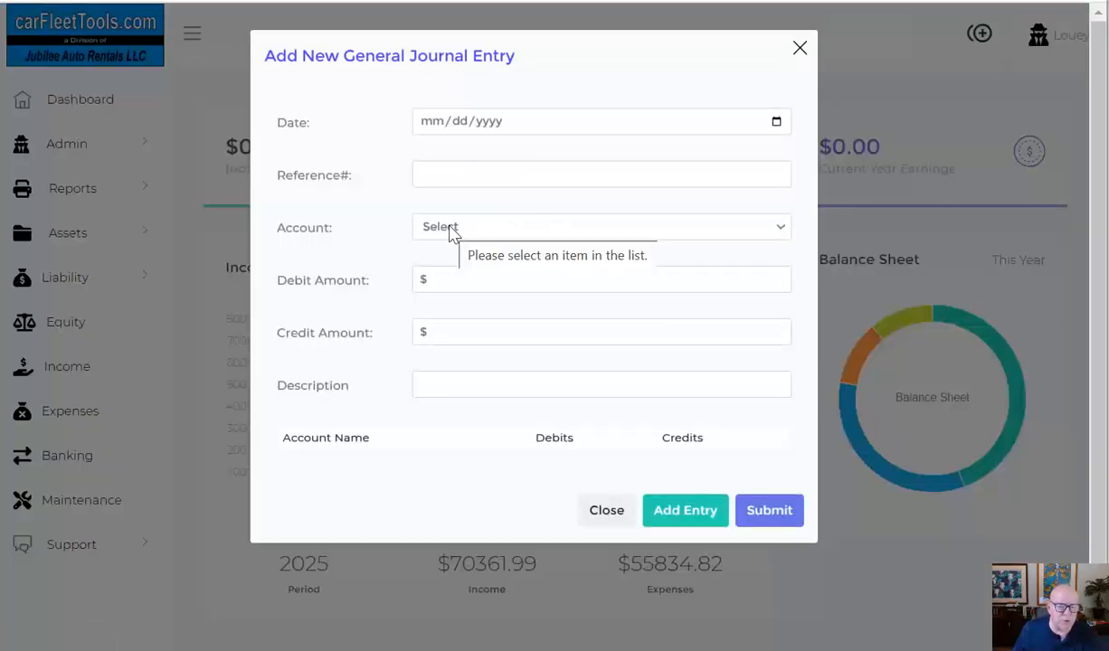
{"action": "left_click", "coordinate": [449, 230]}
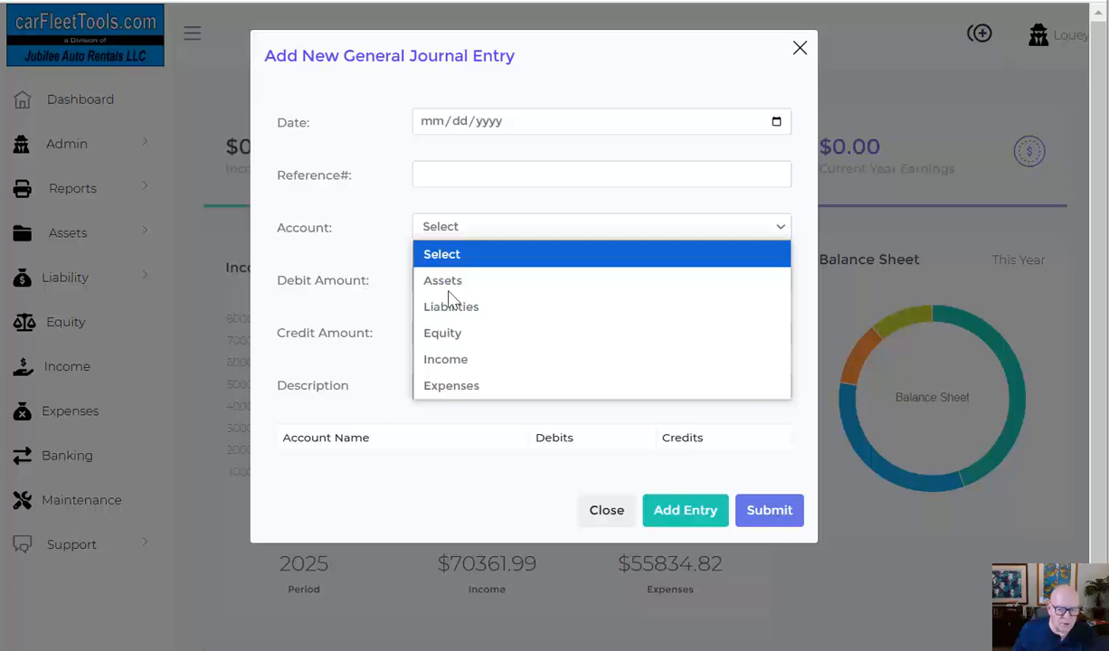
{"action": "left_click", "coordinate": [449, 386]}
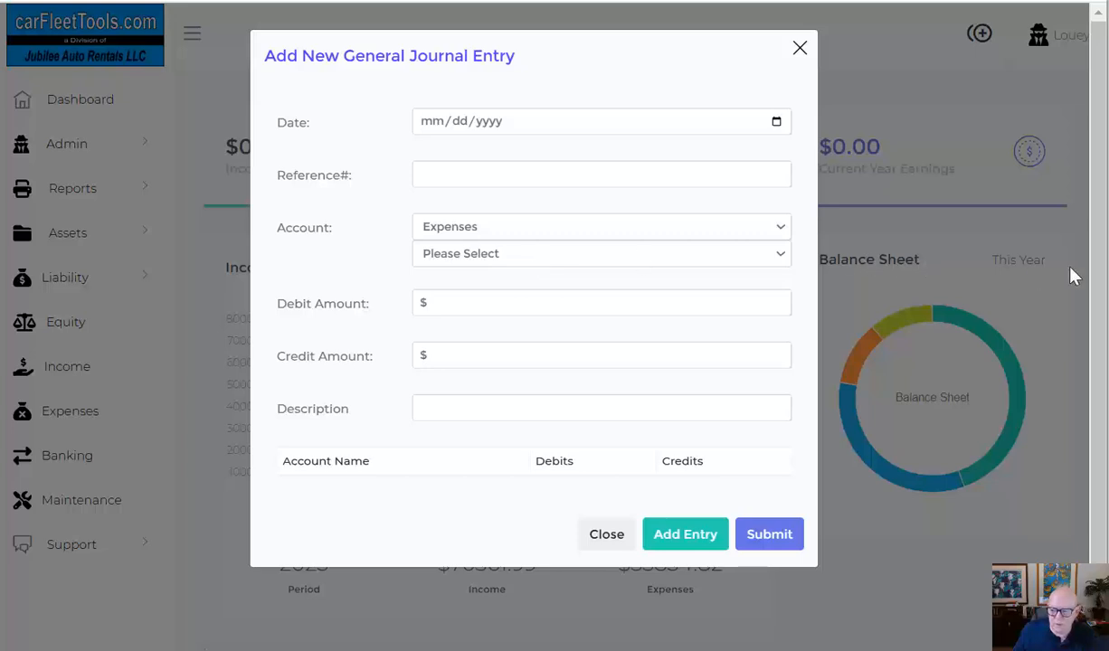
{"action": "scroll", "coordinate": [1093, 271], "scroll_direction": "down", "scroll_amount": 1}
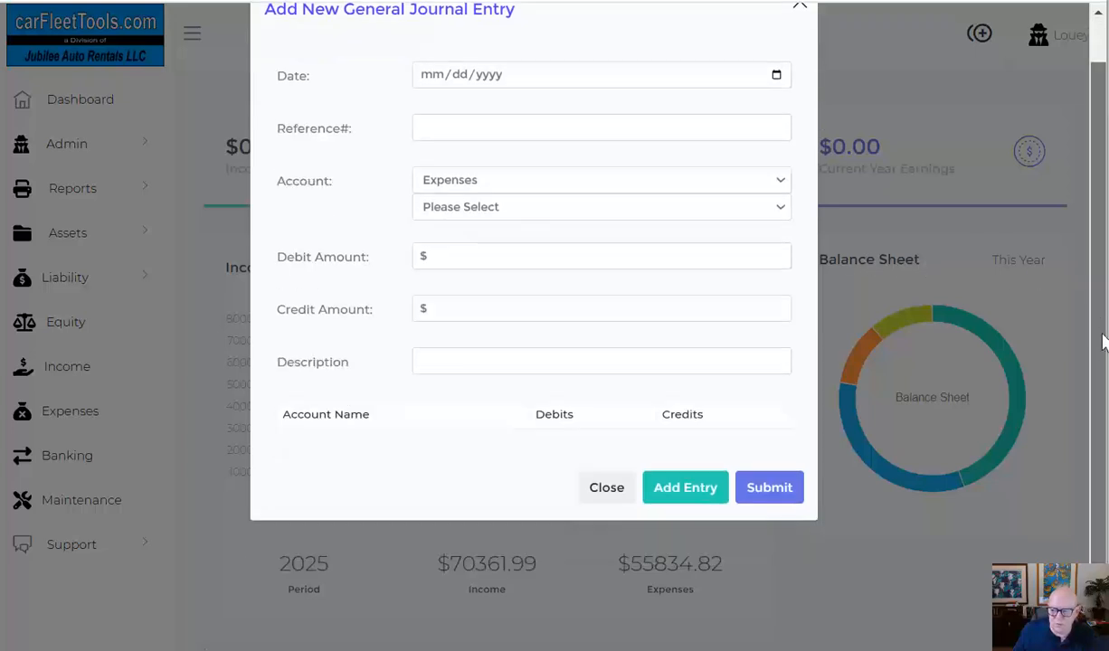
{"action": "left_click", "coordinate": [464, 209]}
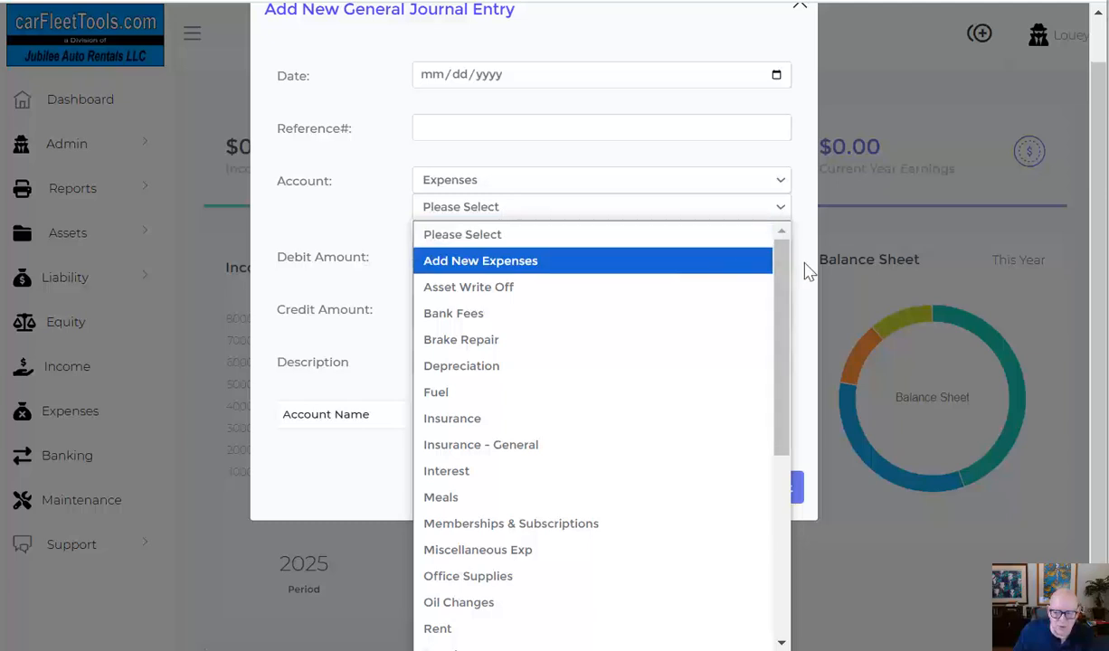
{"action": "left_click_drag", "start_coordinate": [782, 284], "coordinate": [790, 496]}
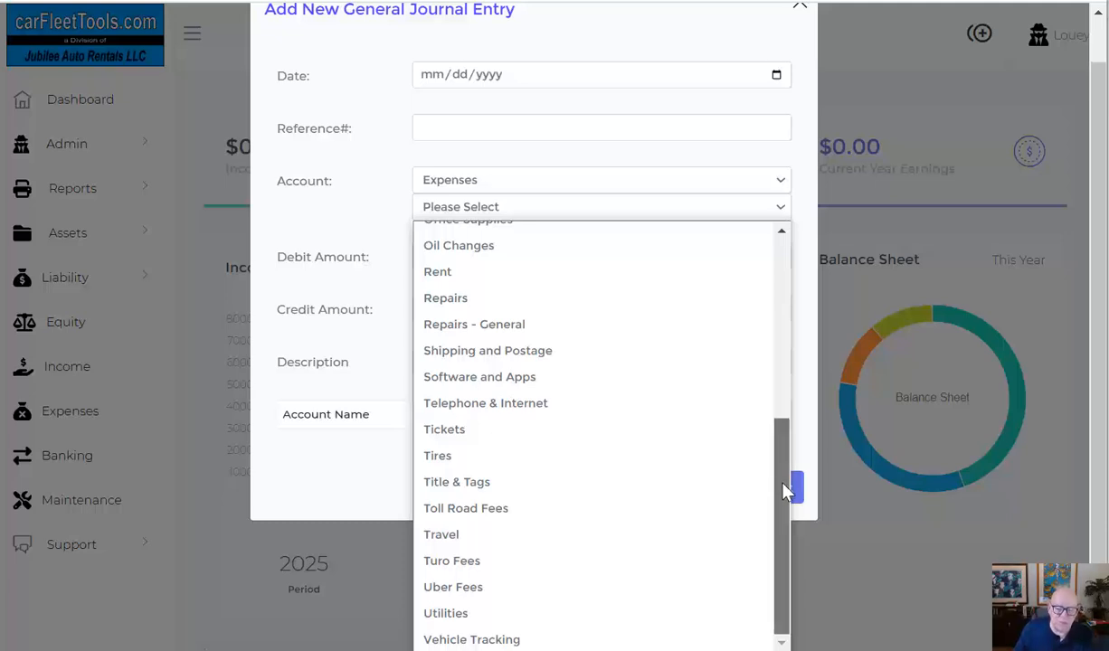
{"action": "left_click_drag", "start_coordinate": [783, 483], "coordinate": [860, 215]}
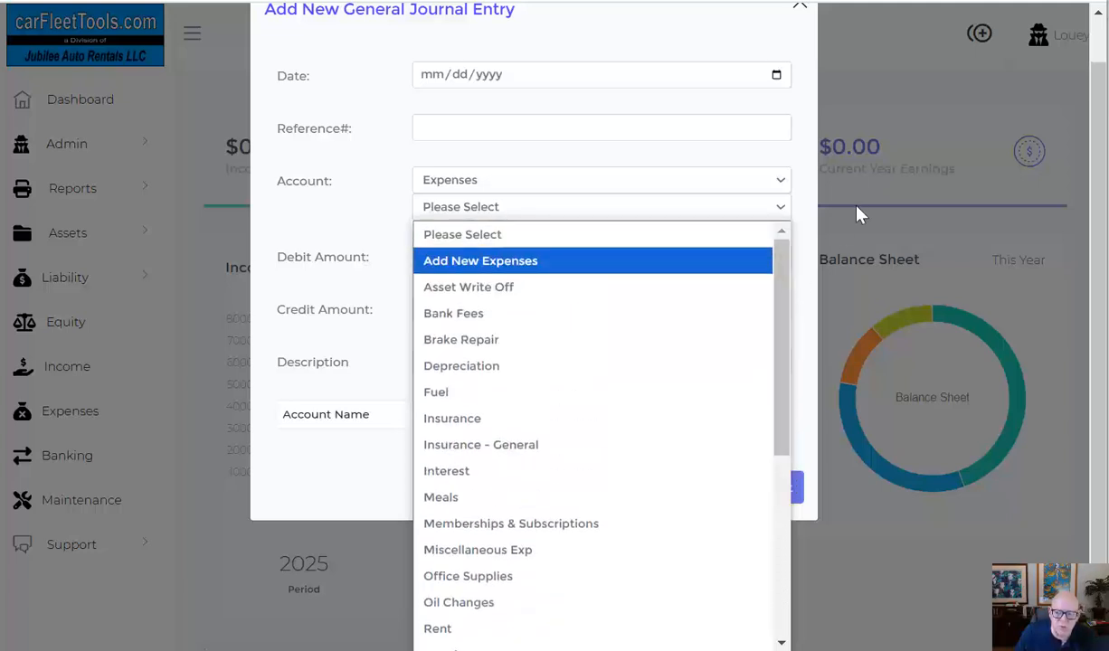
{"action": "left_click", "coordinate": [794, 224]}
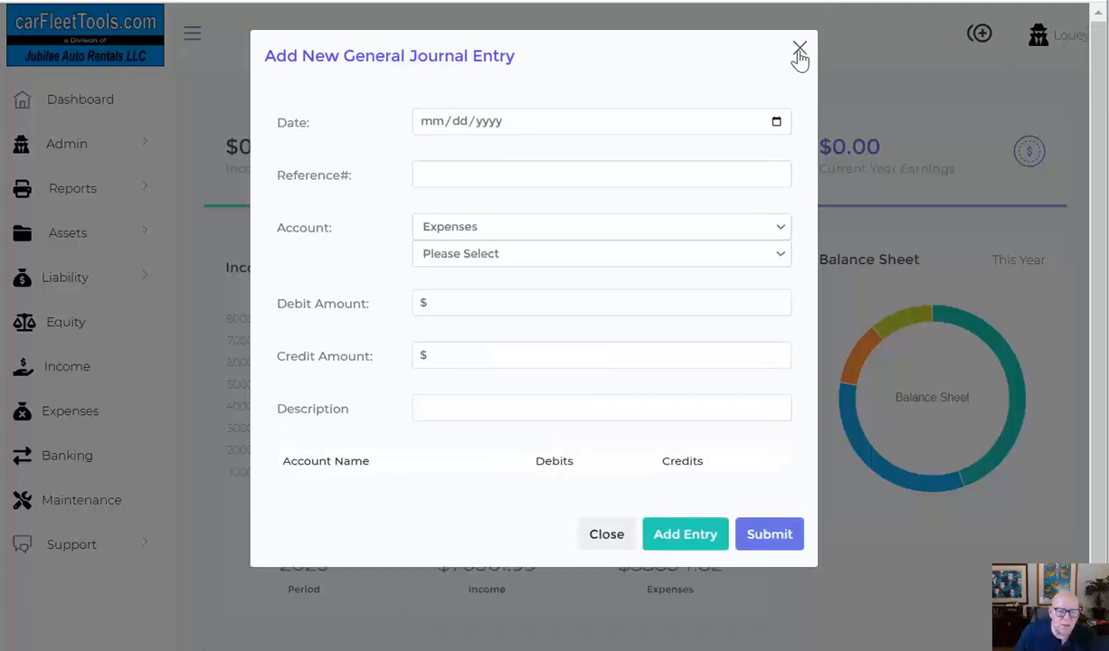
{"action": "left_click", "coordinate": [801, 51]}
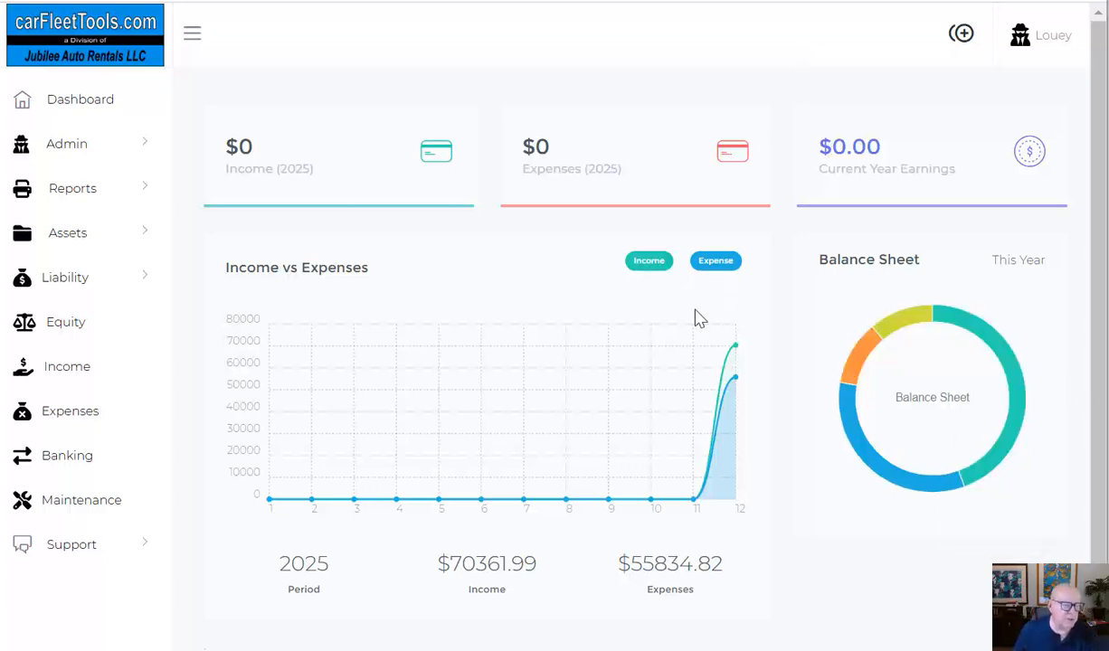
On the Expenses page, rename the Brake Repair account under Cost of Goods Sold to "Vehicles - Brake Repair" and save it
{"action": "left_click", "coordinate": [77, 421]}
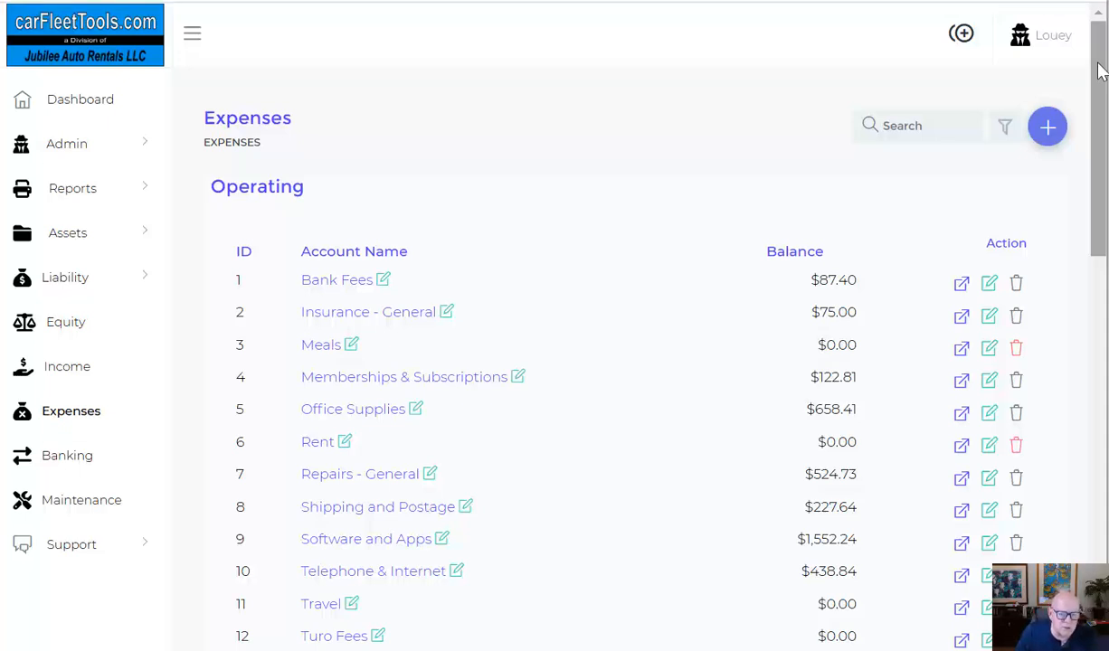
{"action": "left_click_drag", "start_coordinate": [1103, 70], "coordinate": [1104, 256]}
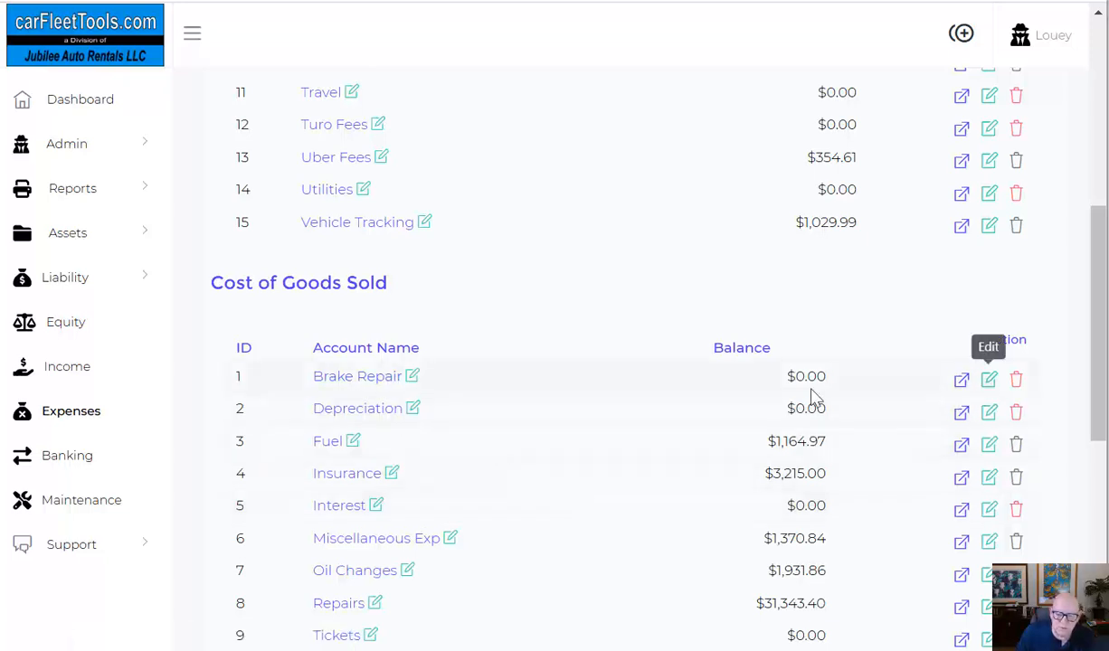
{"action": "left_click", "coordinate": [412, 379]}
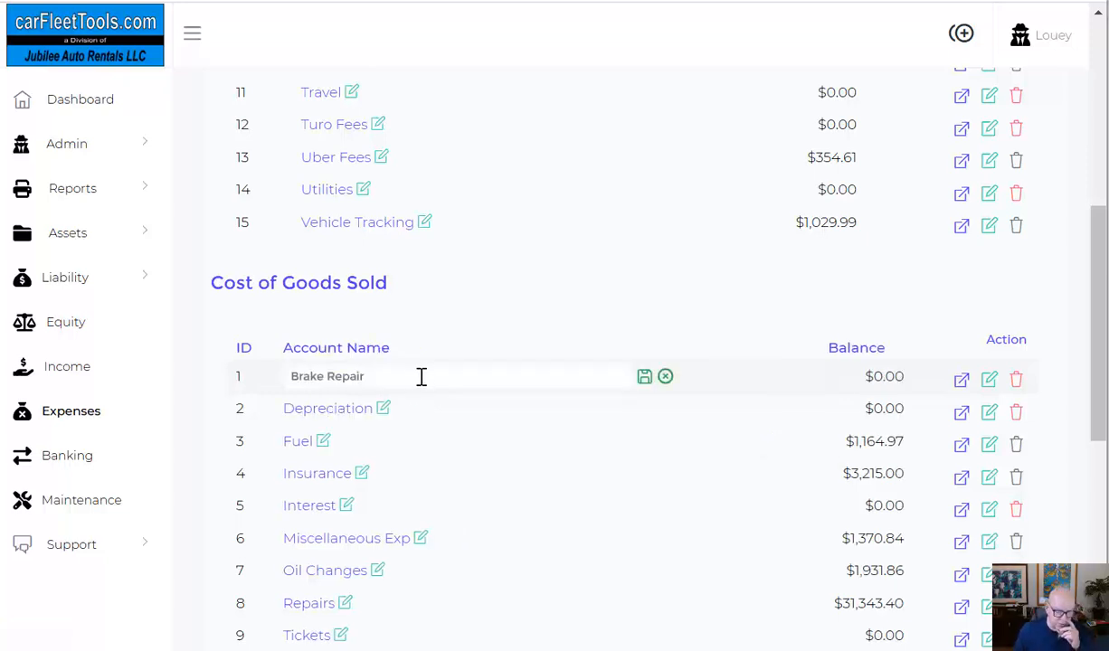
{"action": "left_click", "coordinate": [294, 375]}
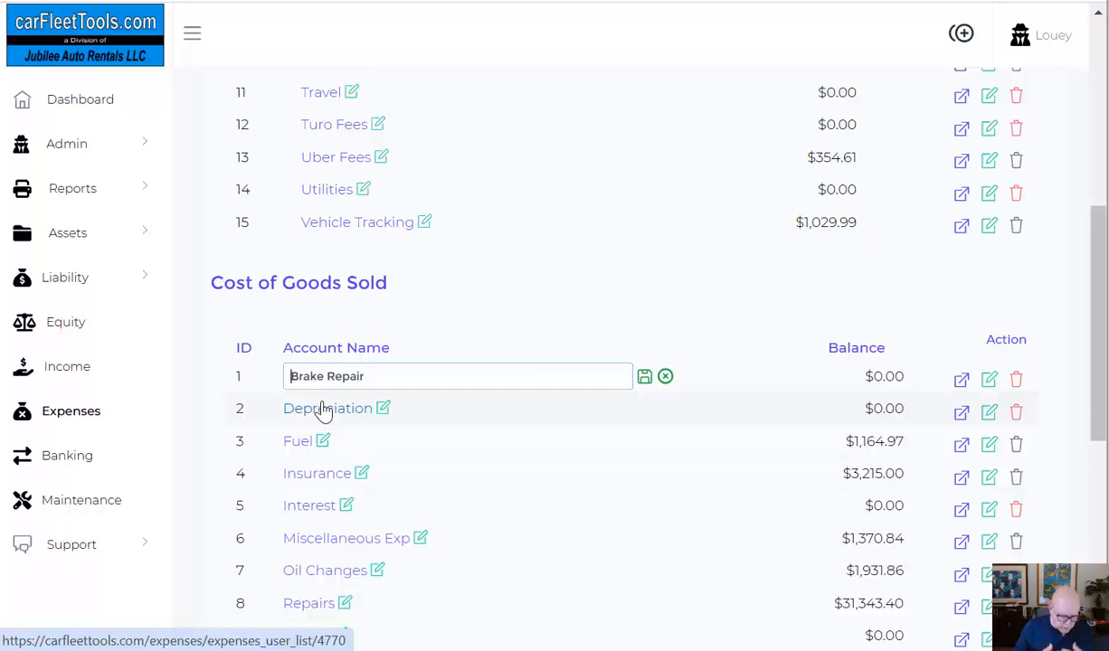
{"action": "type", "text": "Vehicle"}
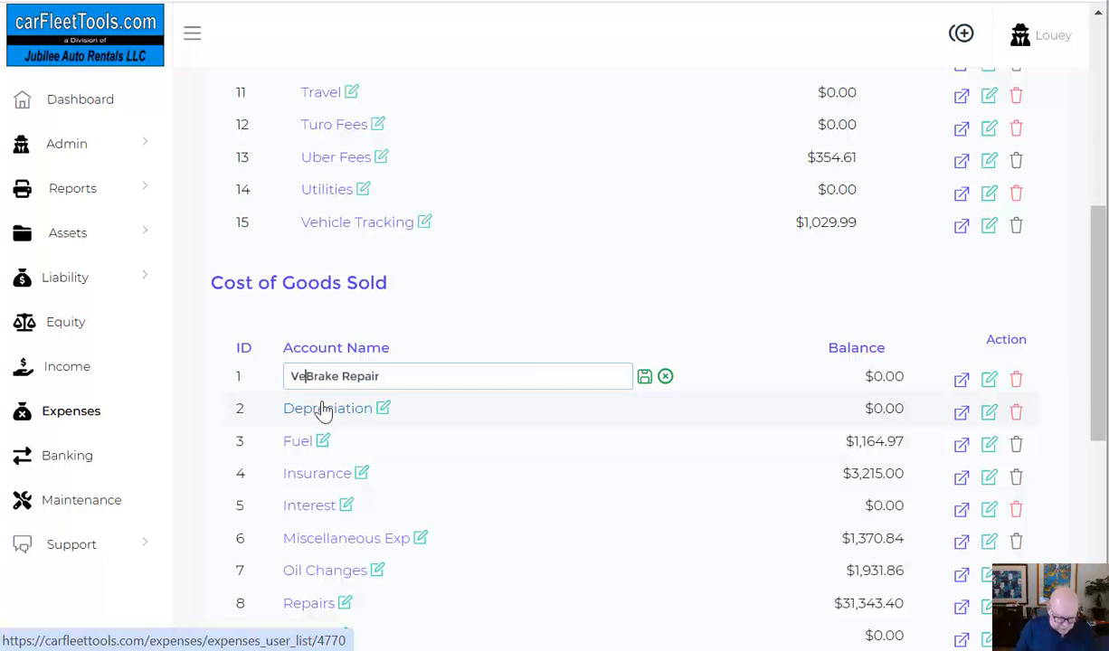
{"action": "type", "text": "s -"}
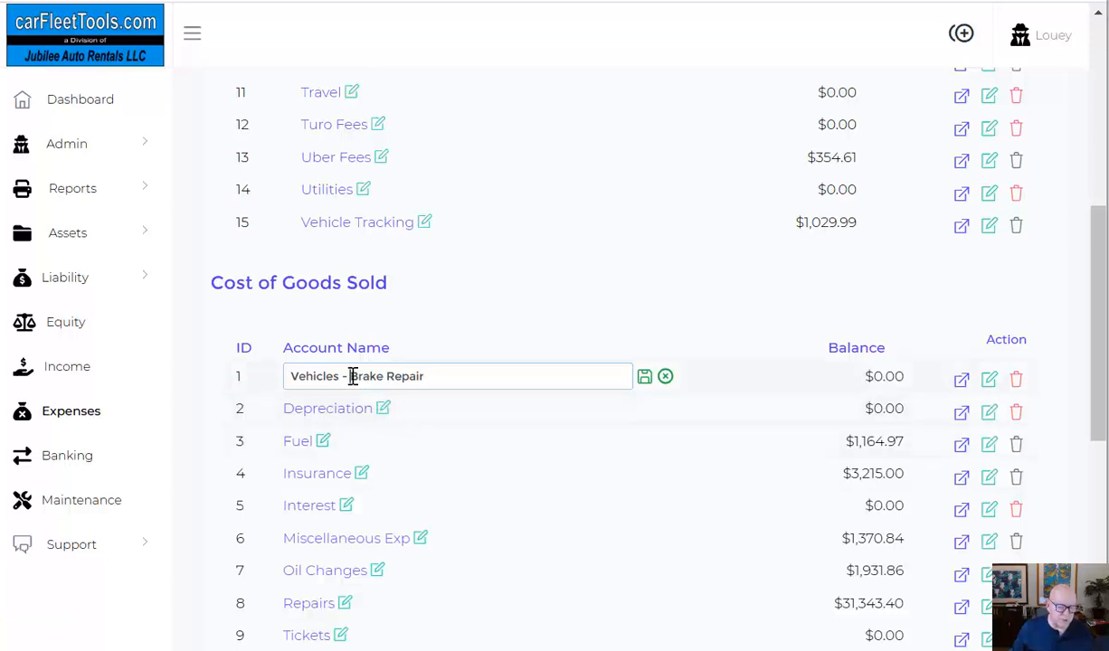
{"action": "left_click_drag", "start_coordinate": [349, 376], "coordinate": [283, 372]}
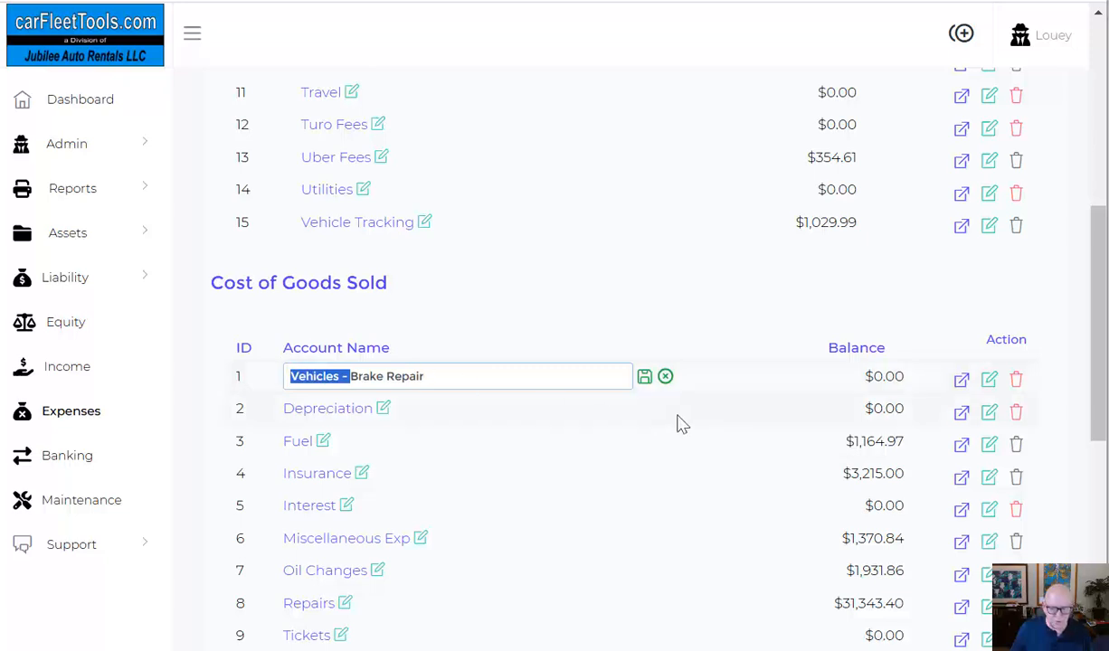
{"action": "left_click", "coordinate": [645, 378]}
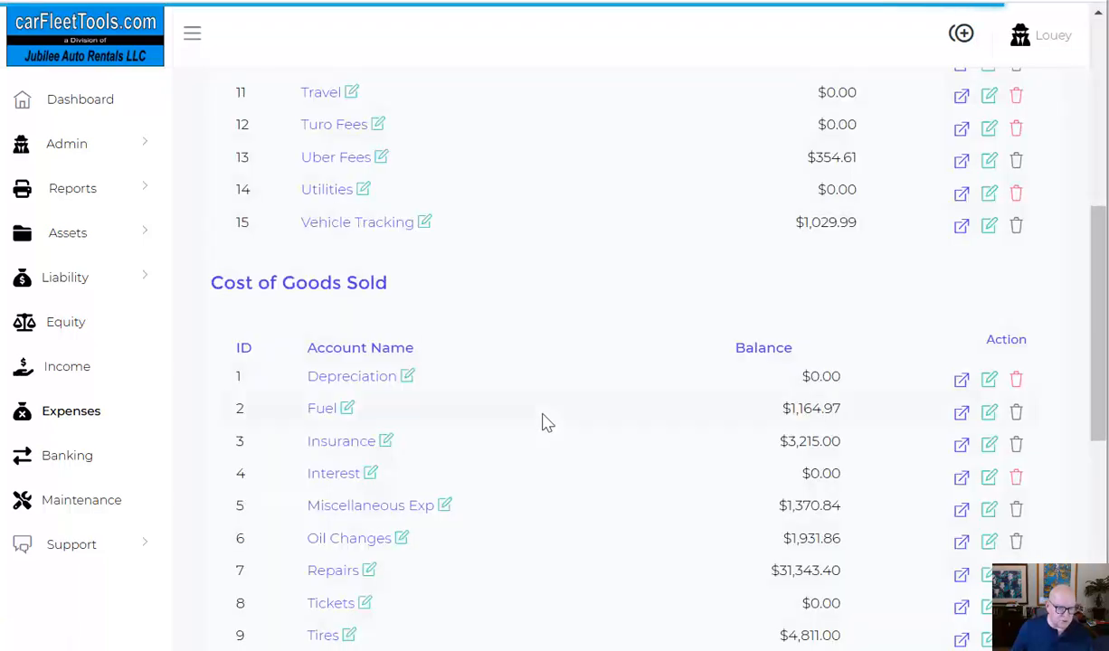
{"action": "scroll", "coordinate": [535, 433], "scroll_direction": "down", "scroll_amount": 5}
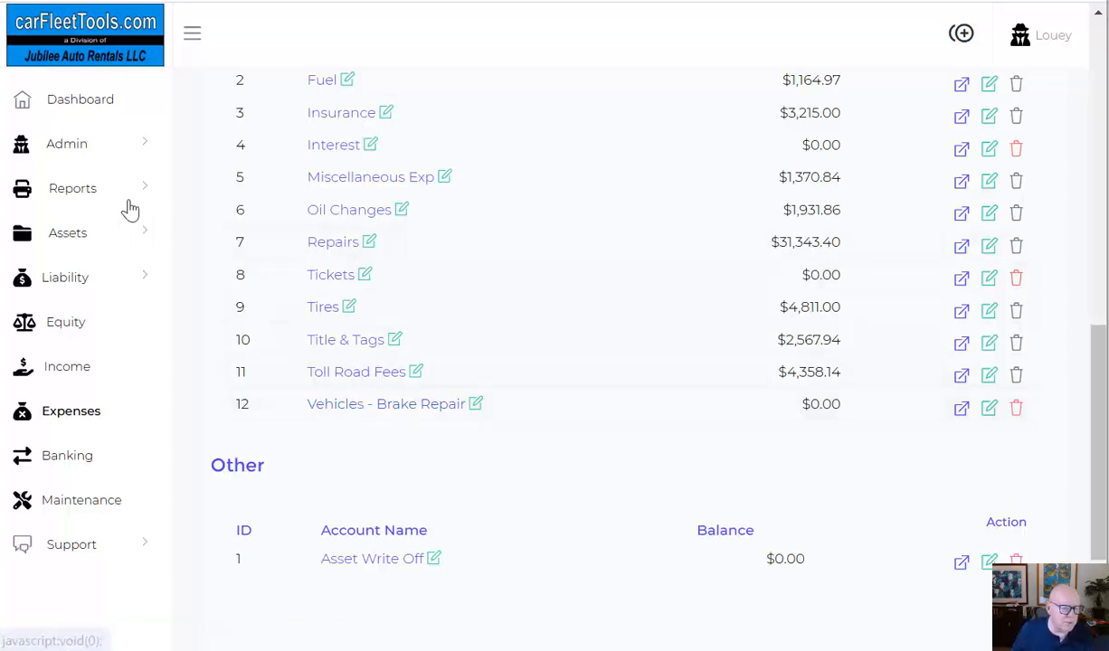
Check where Vehicles - Brake Repair is listed among the Expenses accounts of a new general journal entry, and close the entry unsaved
{"action": "left_click", "coordinate": [76, 144]}
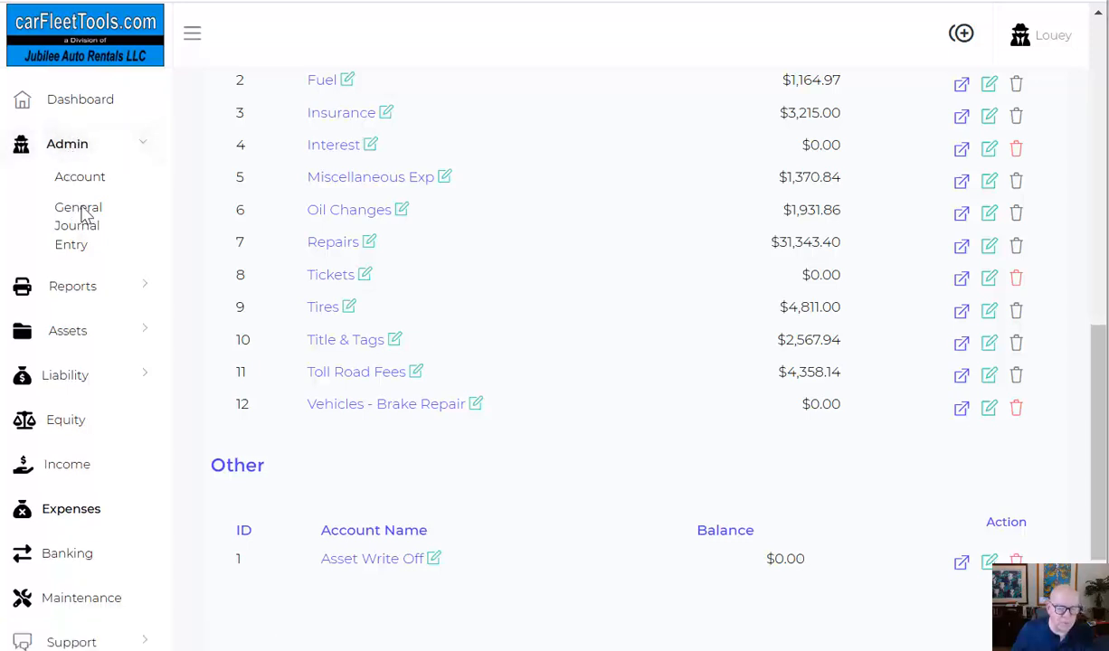
{"action": "left_click", "coordinate": [82, 214]}
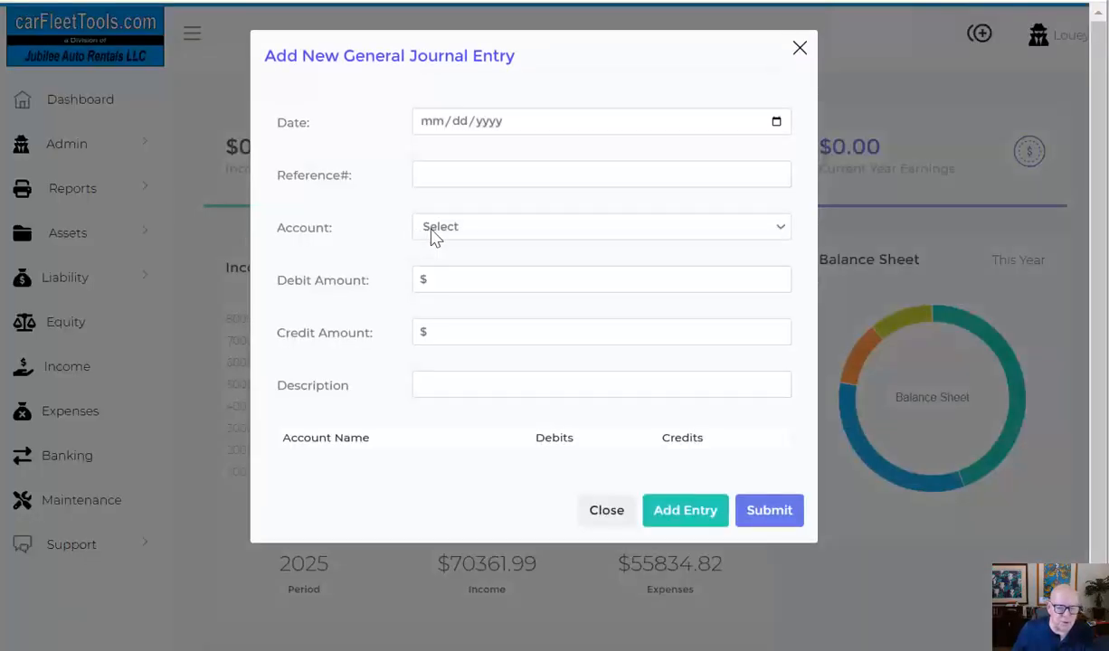
{"action": "left_click", "coordinate": [433, 232]}
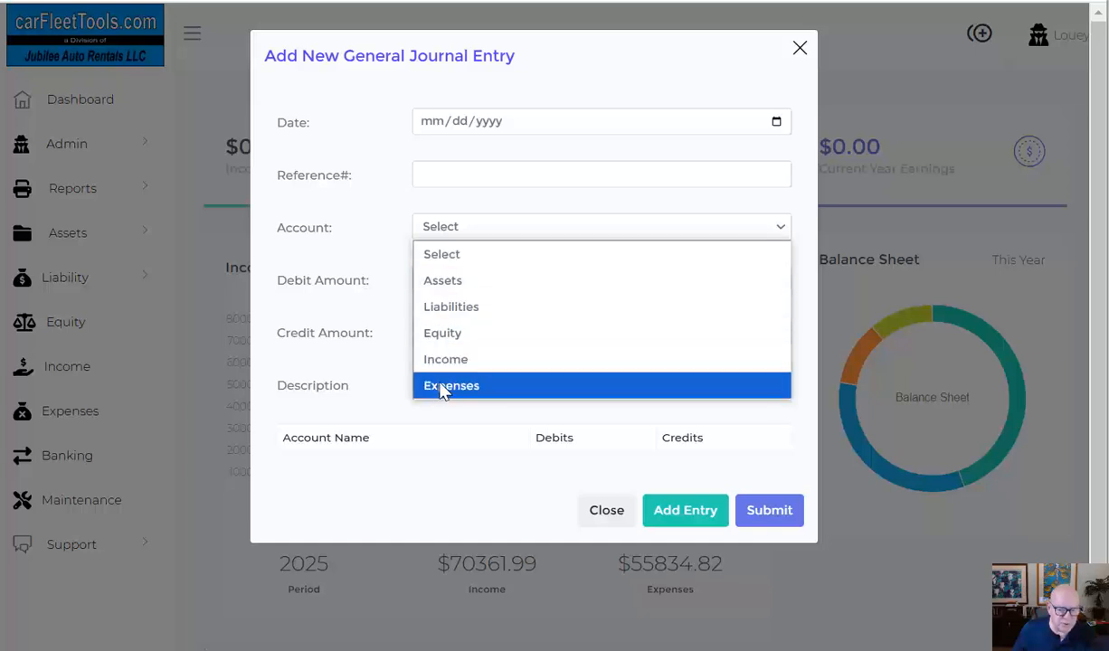
{"action": "left_click", "coordinate": [442, 386]}
{"action": "left_click", "coordinate": [460, 256]}
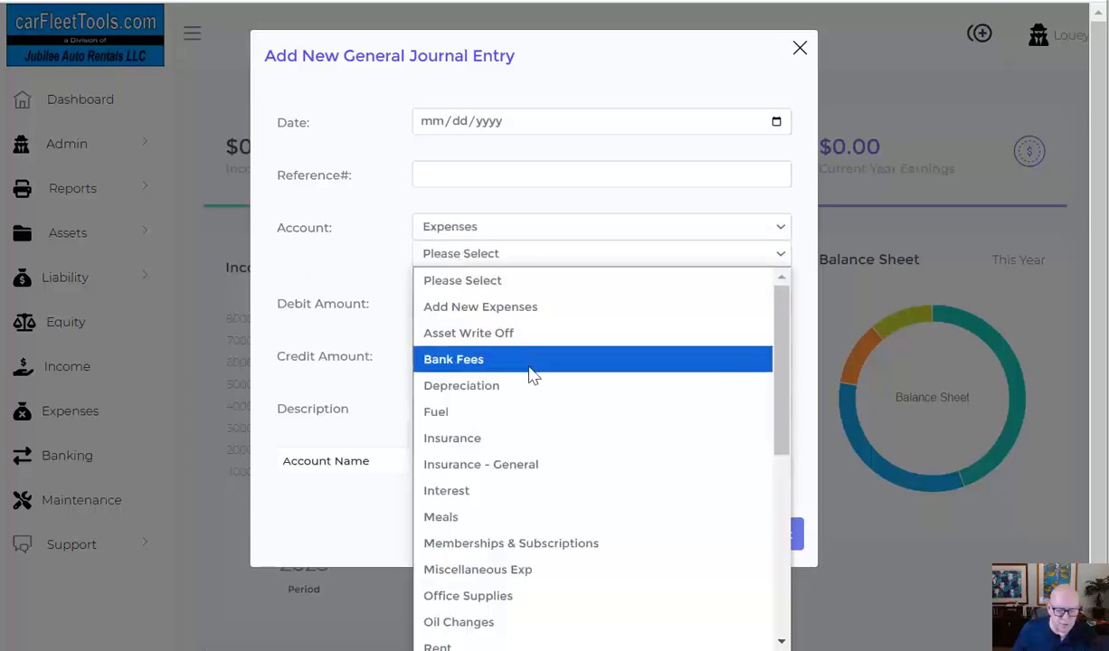
{"action": "left_click_drag", "start_coordinate": [787, 351], "coordinate": [775, 545]}
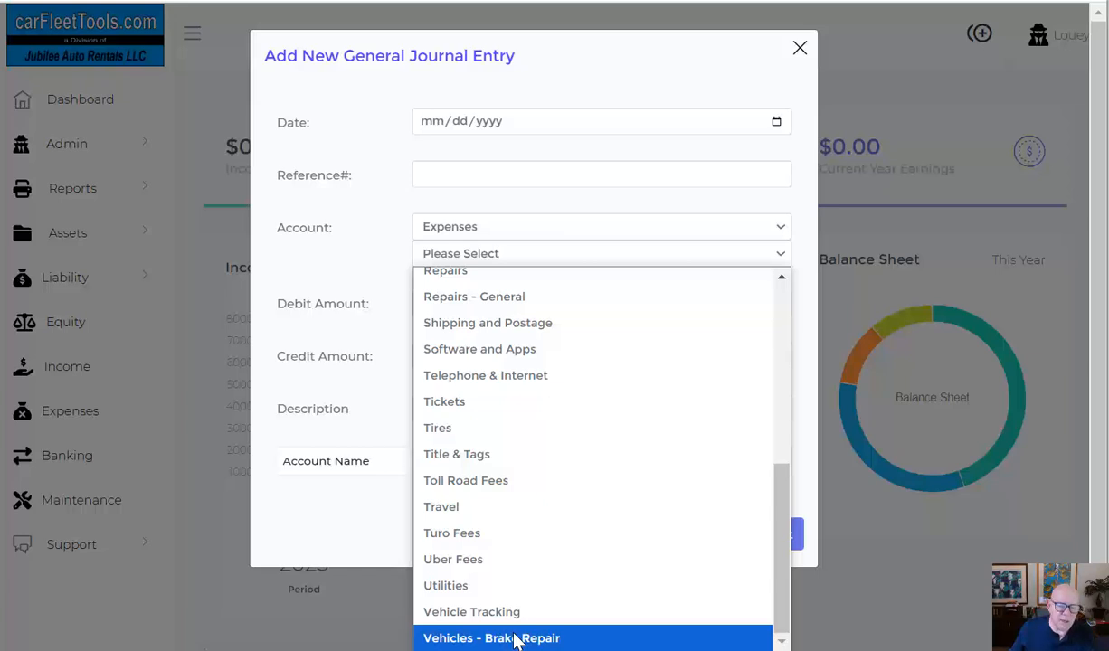
{"action": "left_click", "coordinate": [801, 50]}
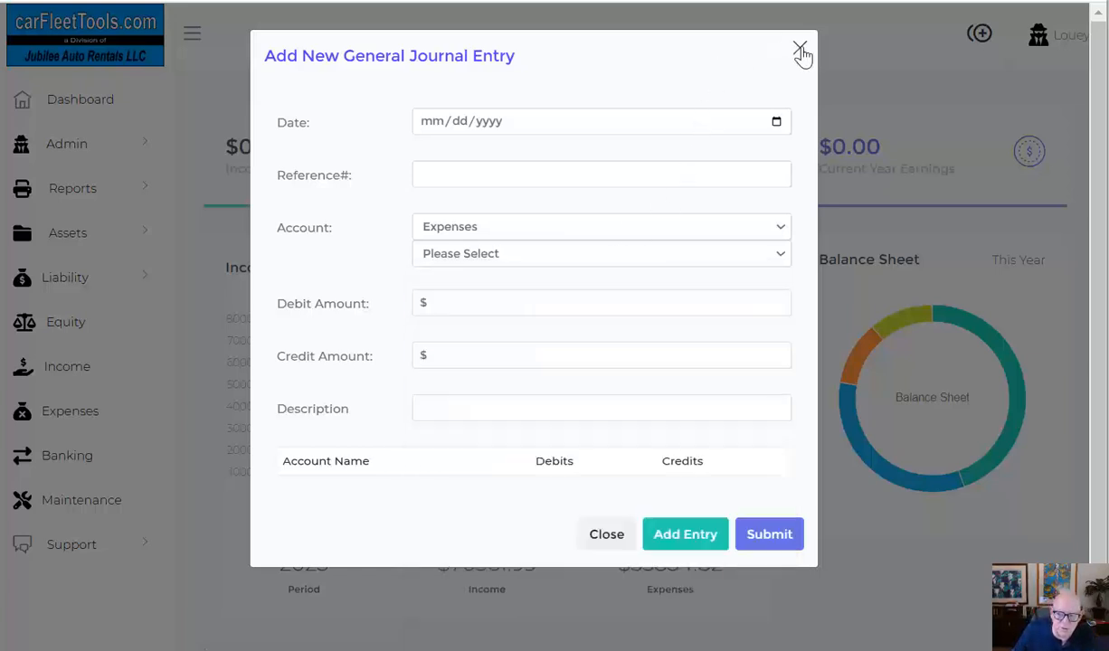
{"action": "left_click", "coordinate": [801, 49]}
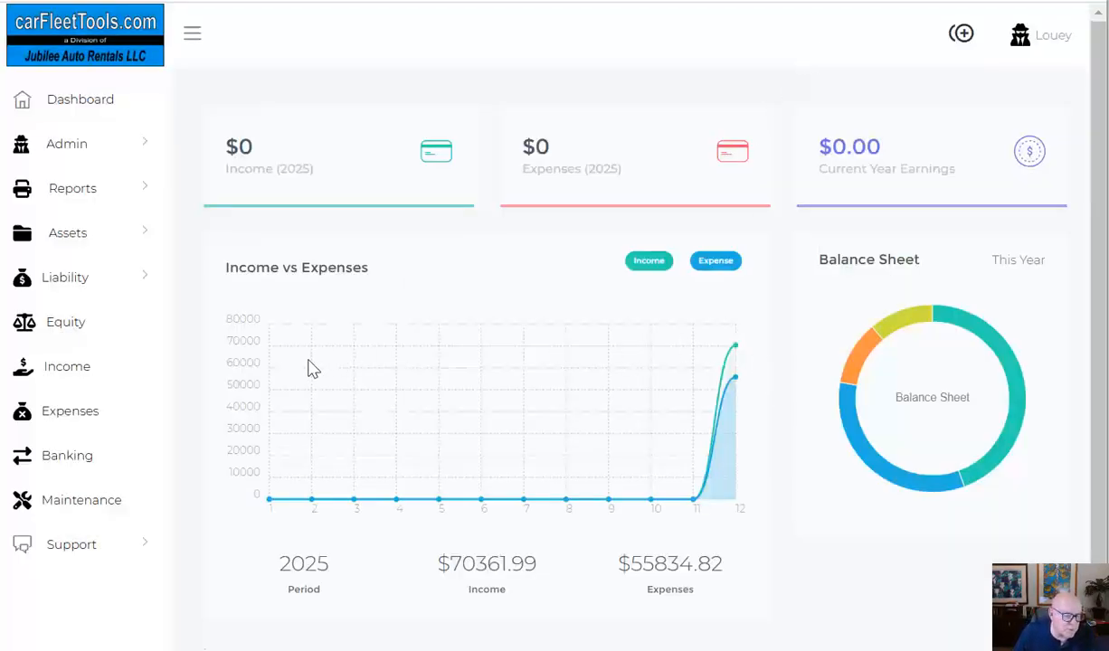
On the Expenses page, rename the Vehicles - Brake Repair account under Cost of Goods Sold to "COGS - Brake Repair" and save it
{"action": "left_click", "coordinate": [79, 415]}
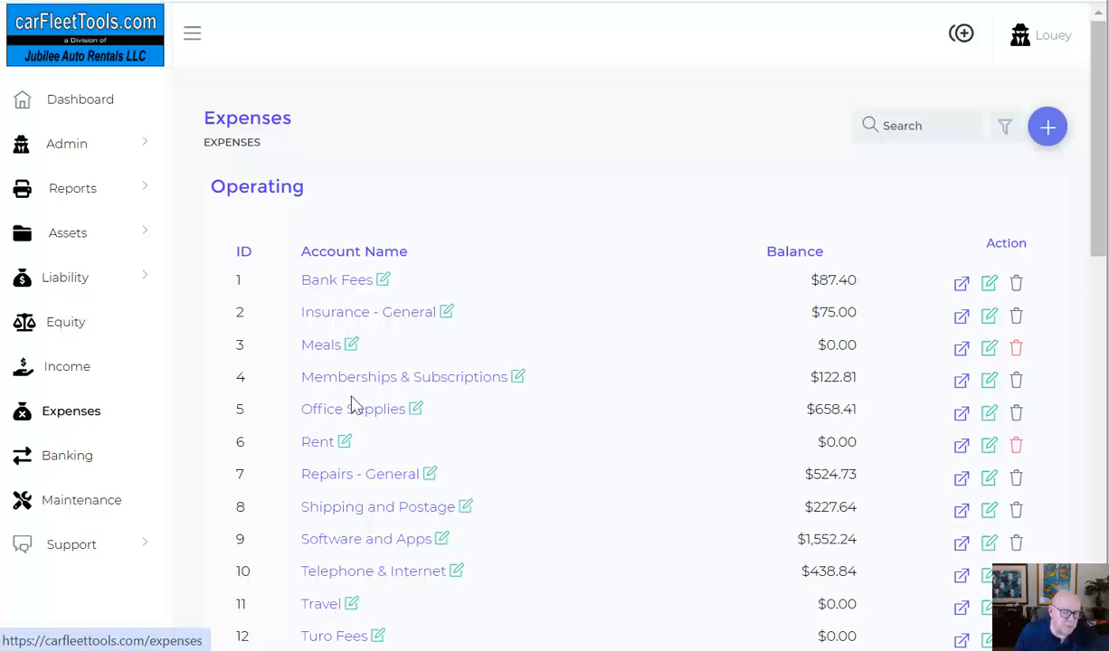
{"action": "scroll", "coordinate": [448, 336], "scroll_direction": "down", "scroll_amount": 7}
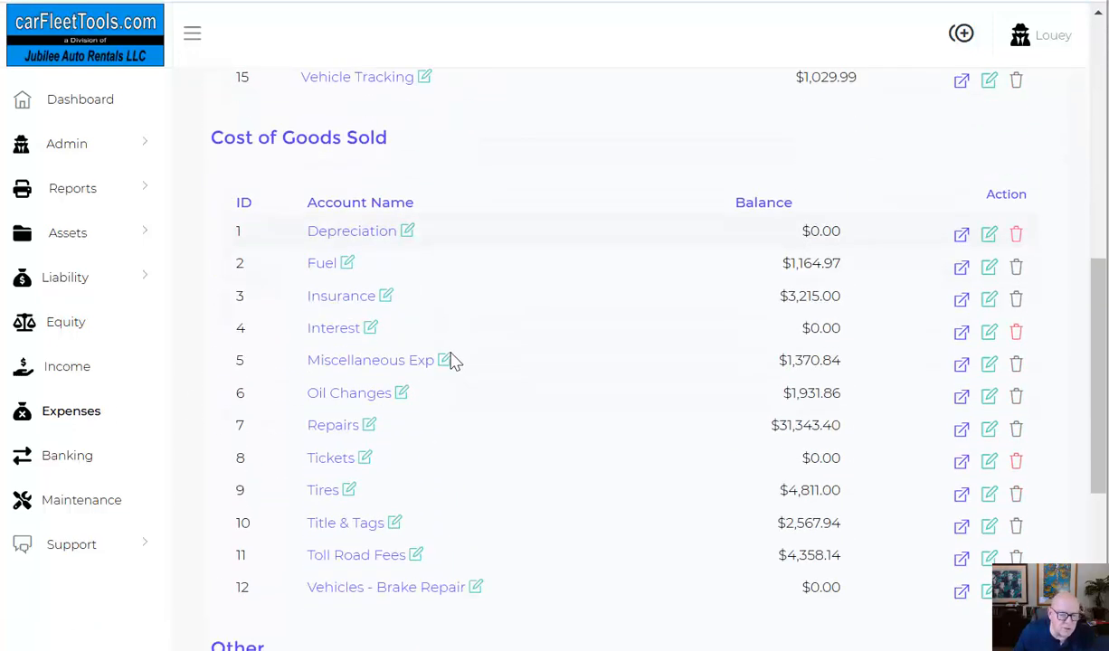
{"action": "scroll", "coordinate": [425, 416], "scroll_direction": "down", "scroll_amount": 1}
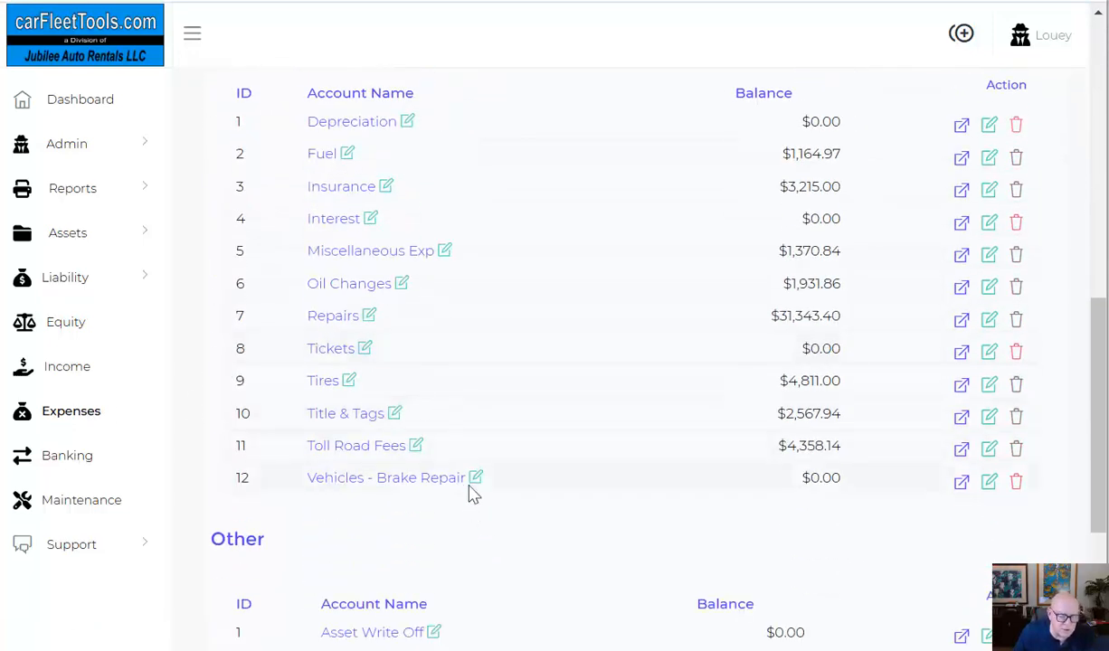
{"action": "left_click", "coordinate": [475, 482]}
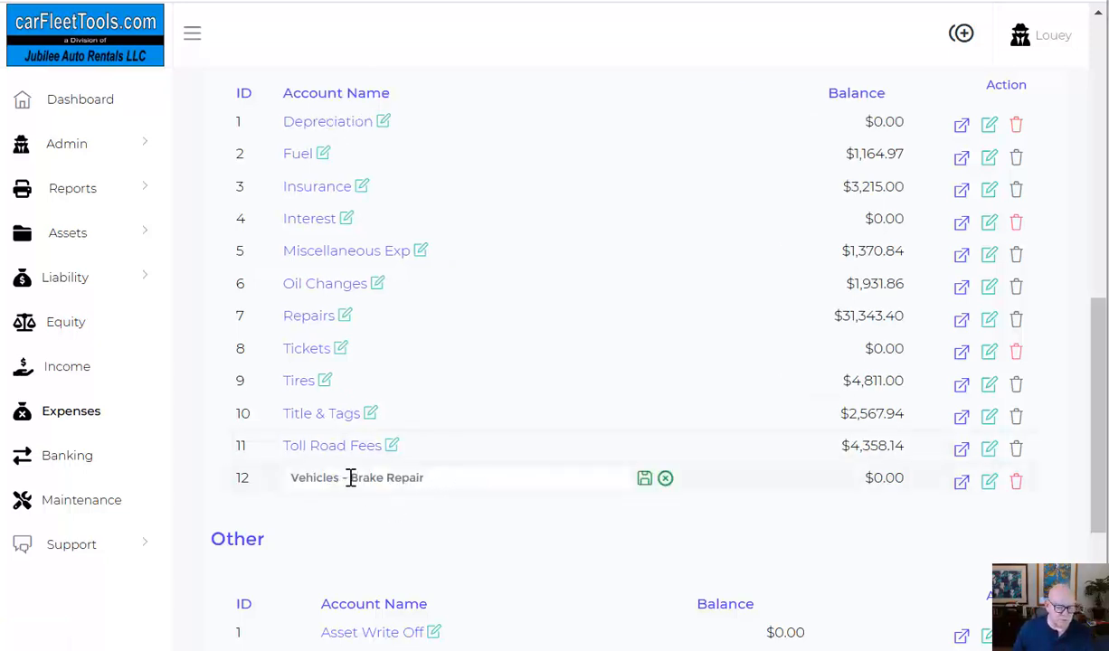
{"action": "left_click_drag", "start_coordinate": [335, 478], "coordinate": [245, 473]}
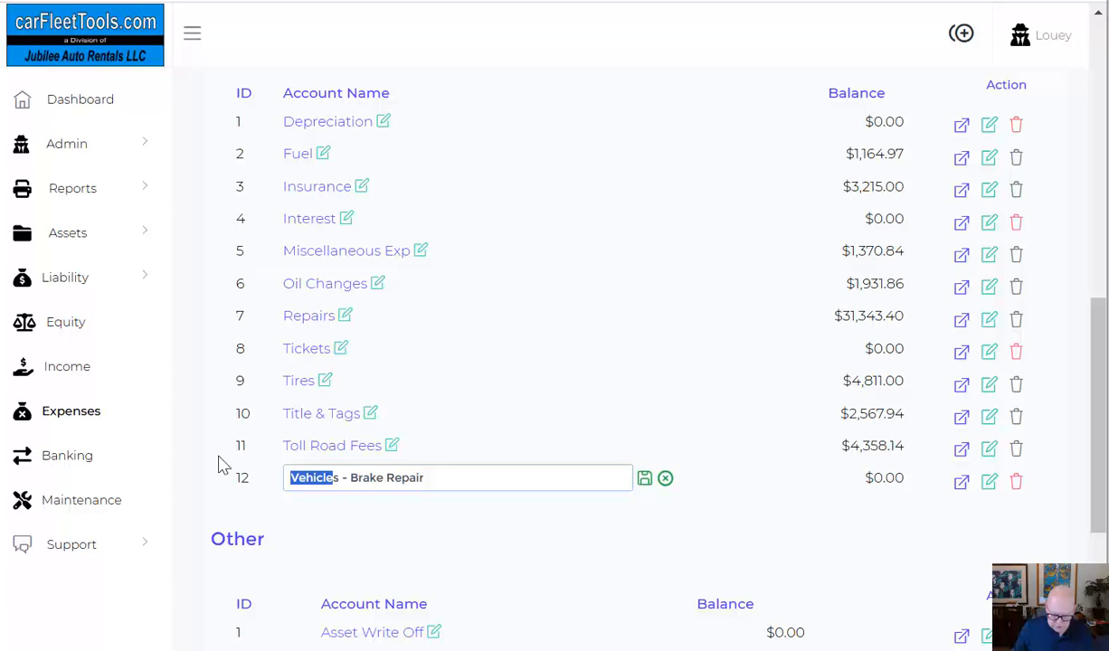
{"action": "type", "text": "COGS"}
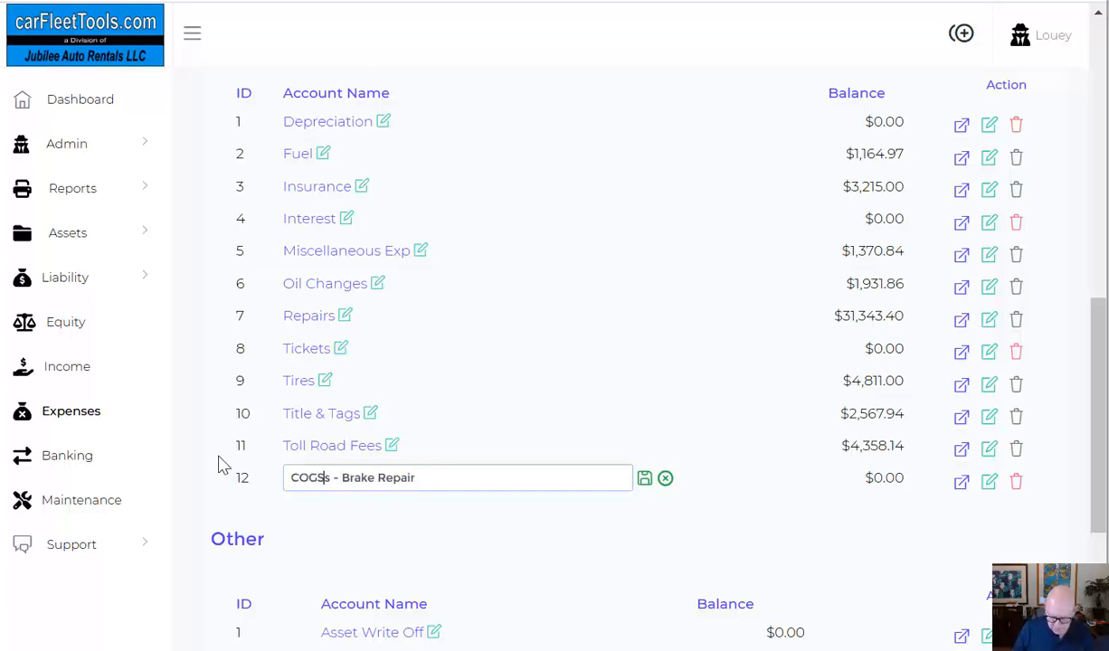
{"action": "key", "text": "Delete"}
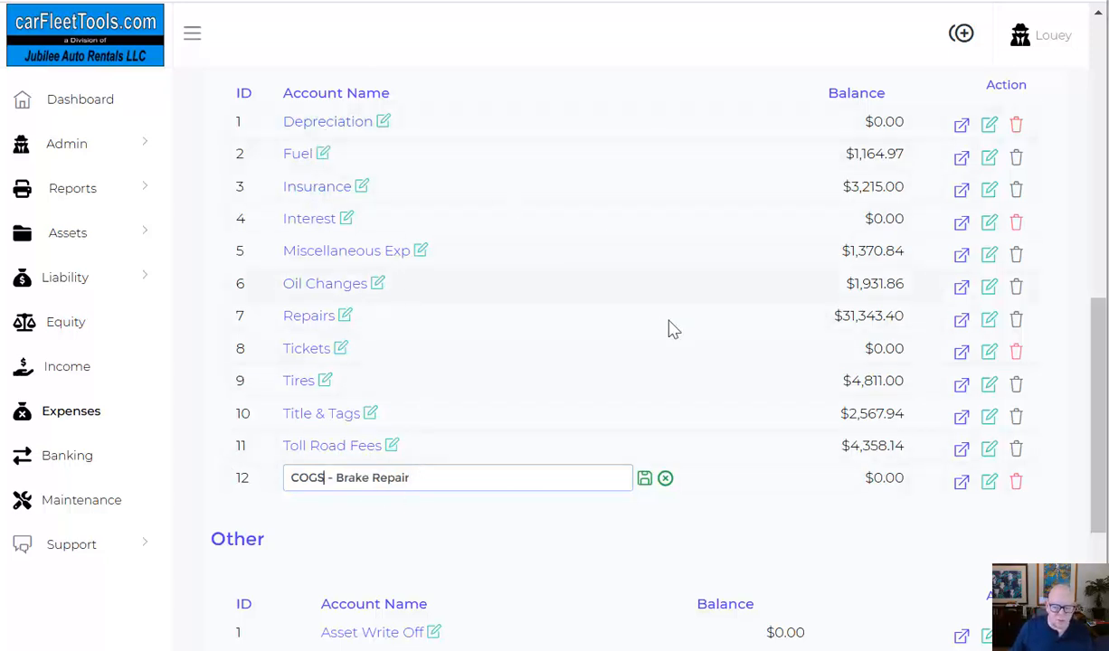
{"action": "left_click", "coordinate": [644, 476]}
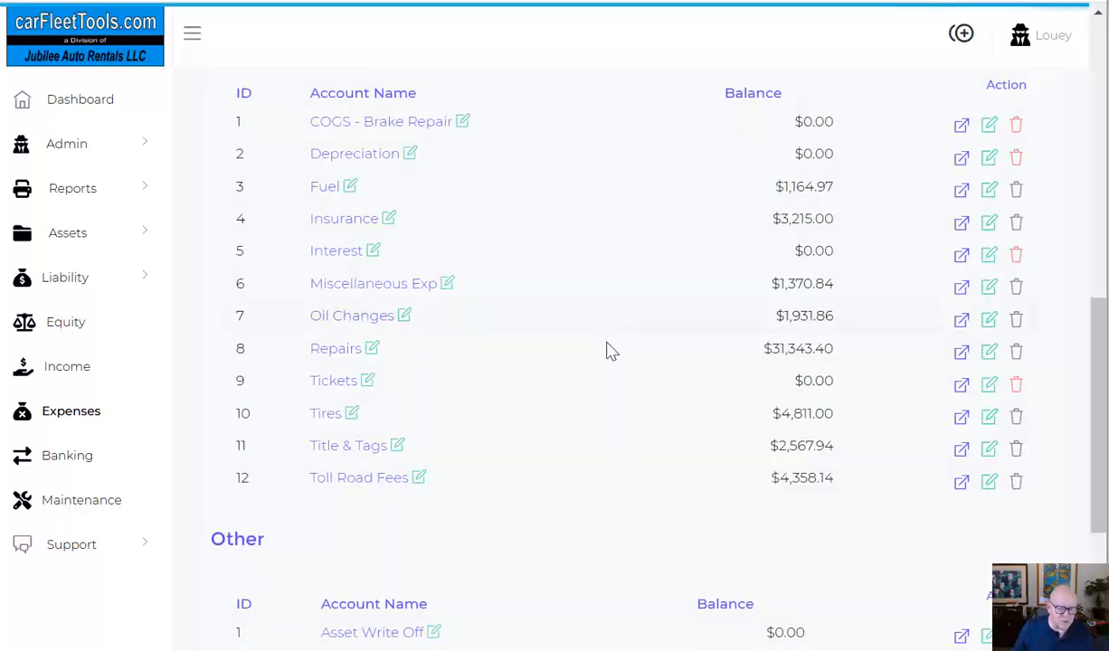
{"action": "scroll", "coordinate": [606, 349], "scroll_direction": "down", "scroll_amount": 3}
{"action": "scroll", "coordinate": [609, 353], "scroll_direction": "up", "scroll_amount": 5}
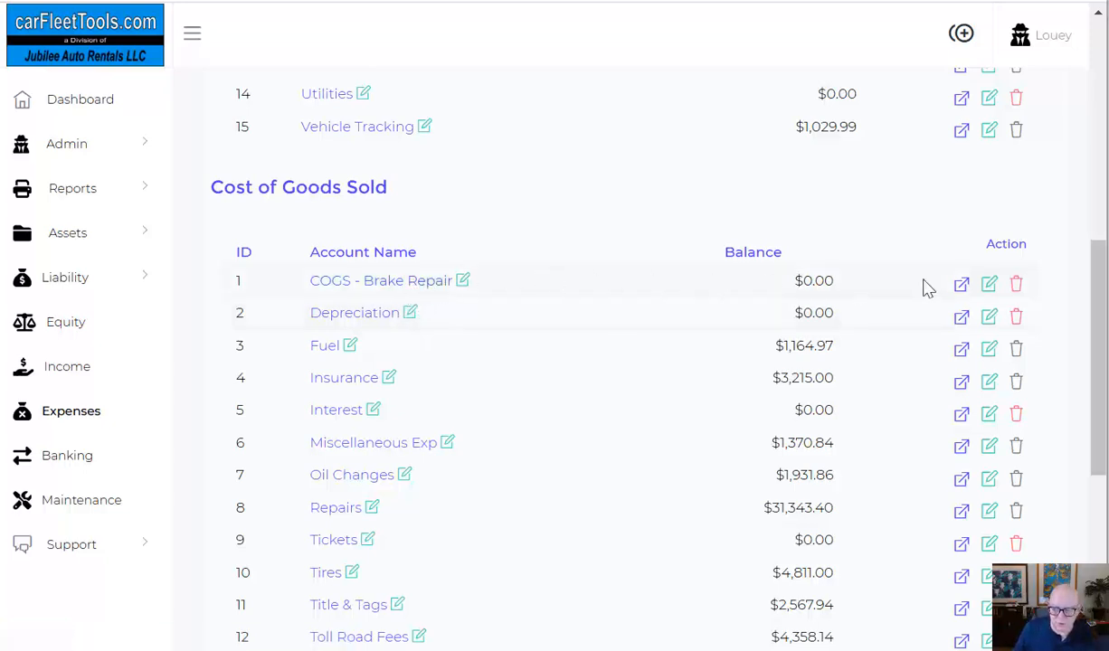
Open the edit form of the COGS - Brake Repair account, review its expense type and vehicle binding, and close it unsaved
{"action": "left_click", "coordinate": [991, 286]}
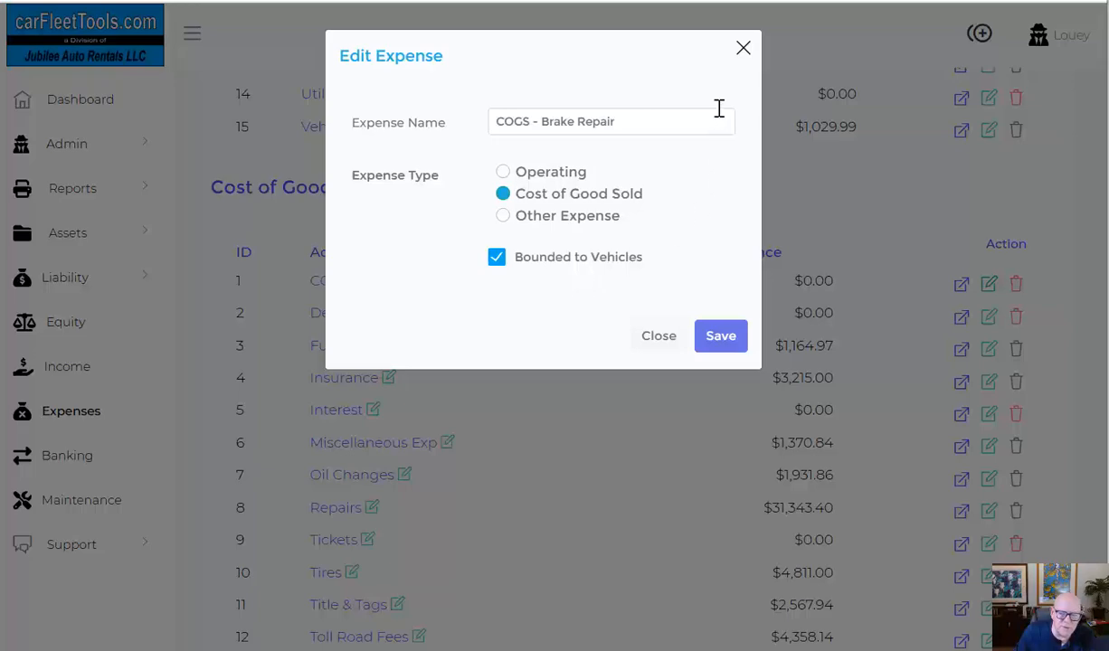
{"action": "left_click", "coordinate": [744, 49]}
Rename the Toll Road Fees account under Cost of Goods Sold to "COGS - Toll Road Fees" and save it
{"action": "scroll", "coordinate": [487, 381], "scroll_direction": "down", "scroll_amount": 3}
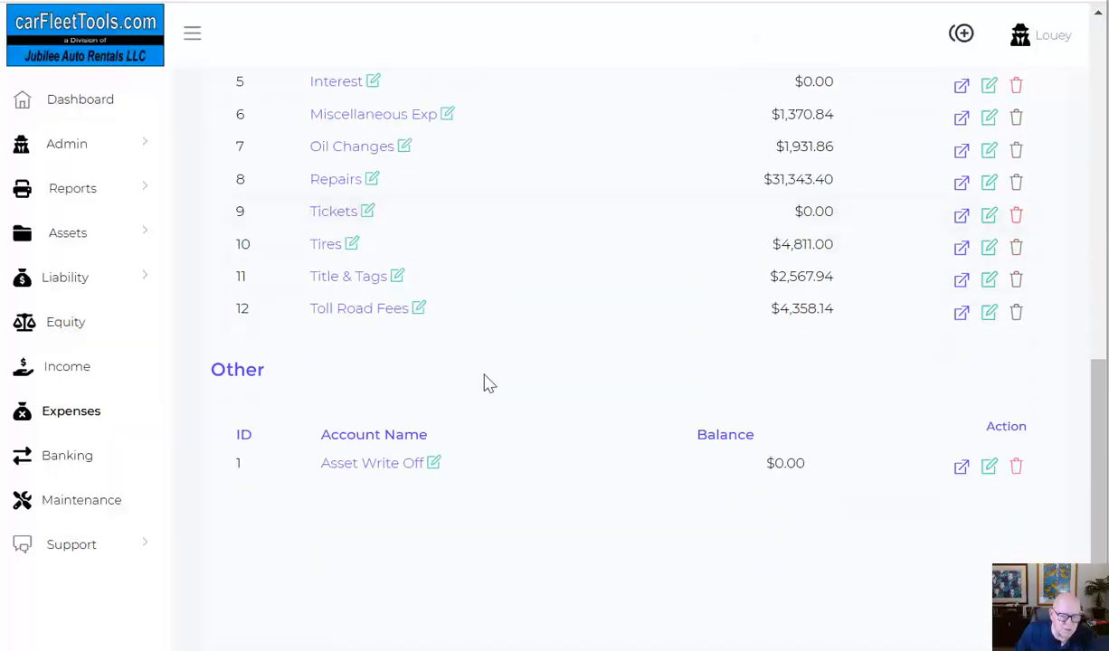
{"action": "scroll", "coordinate": [488, 384], "scroll_direction": "up", "scroll_amount": 1}
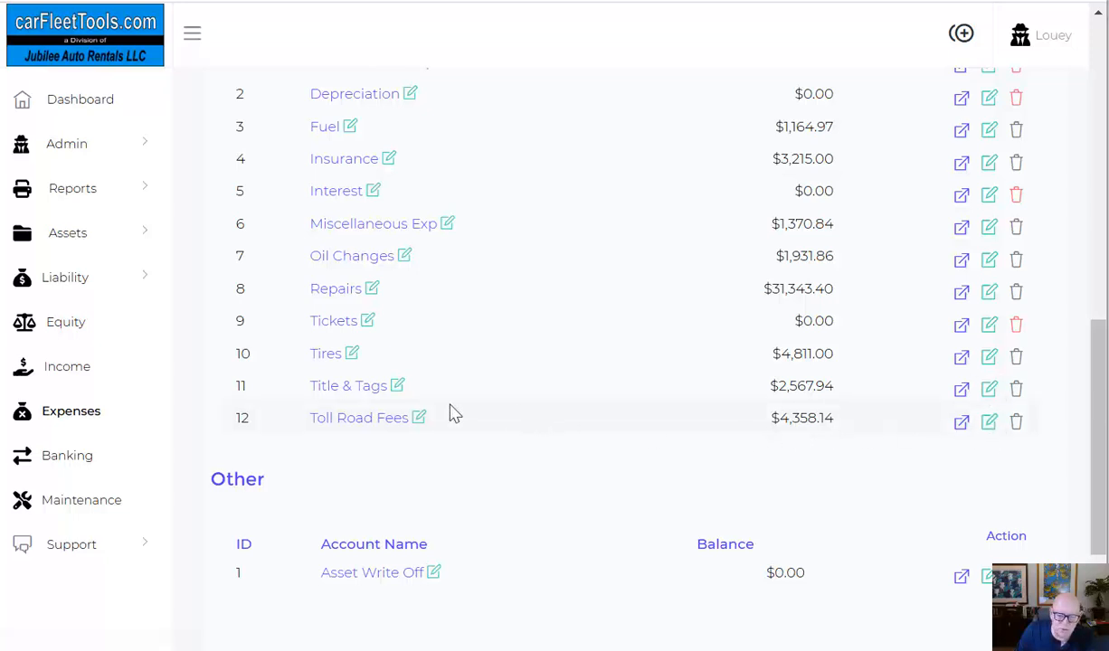
{"action": "left_click", "coordinate": [420, 424]}
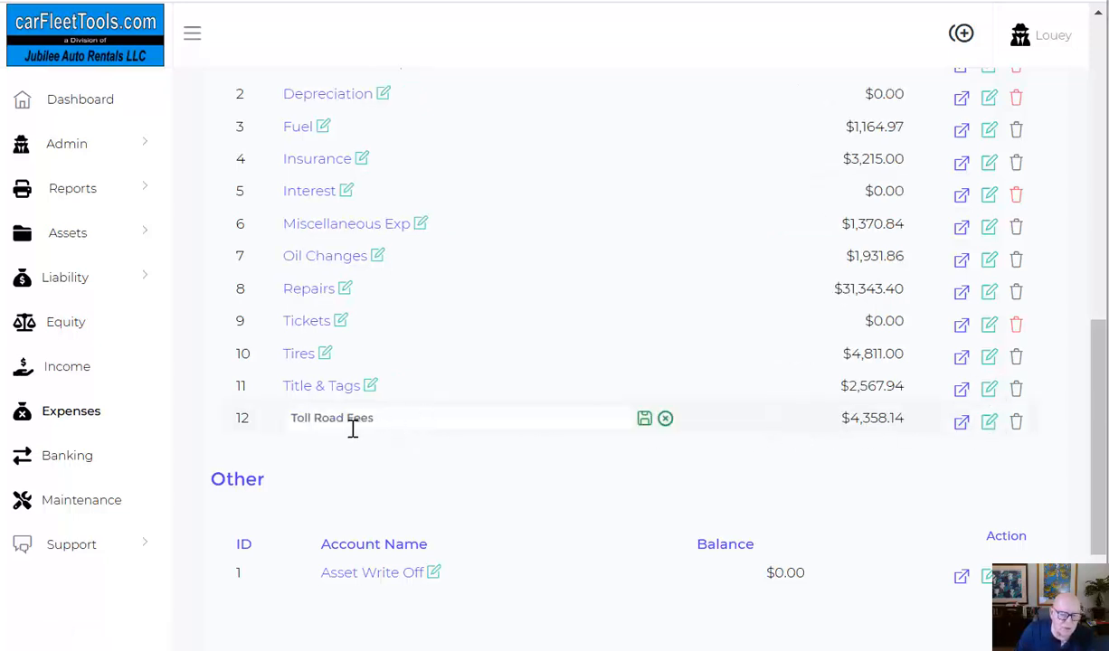
{"action": "left_click", "coordinate": [292, 418]}
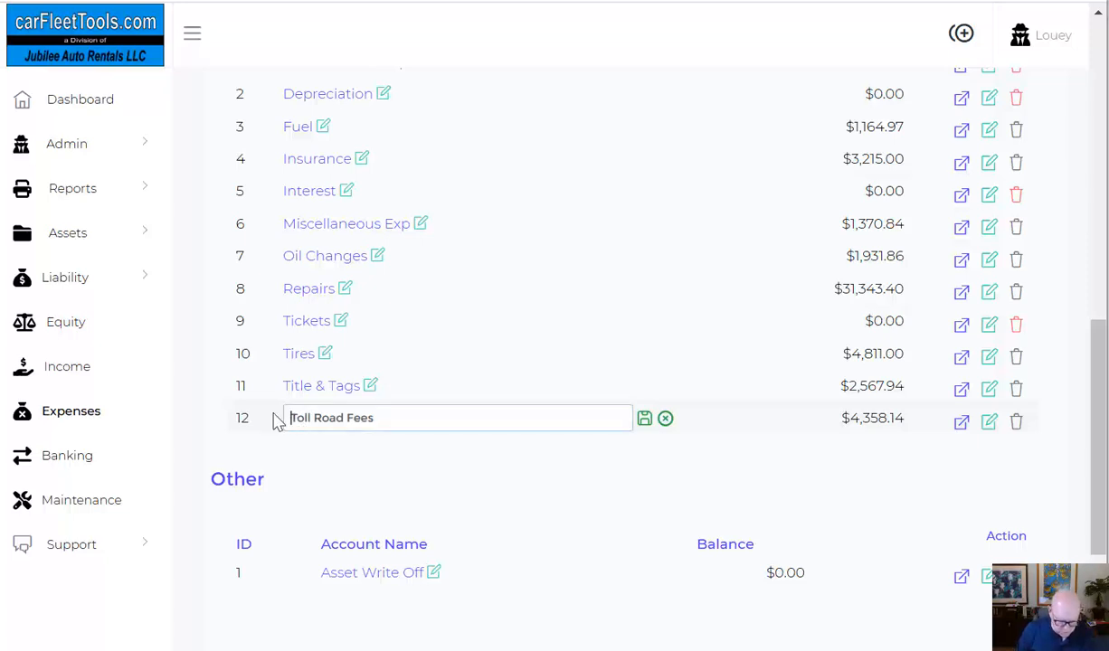
{"action": "type", "text": "COGS -"}
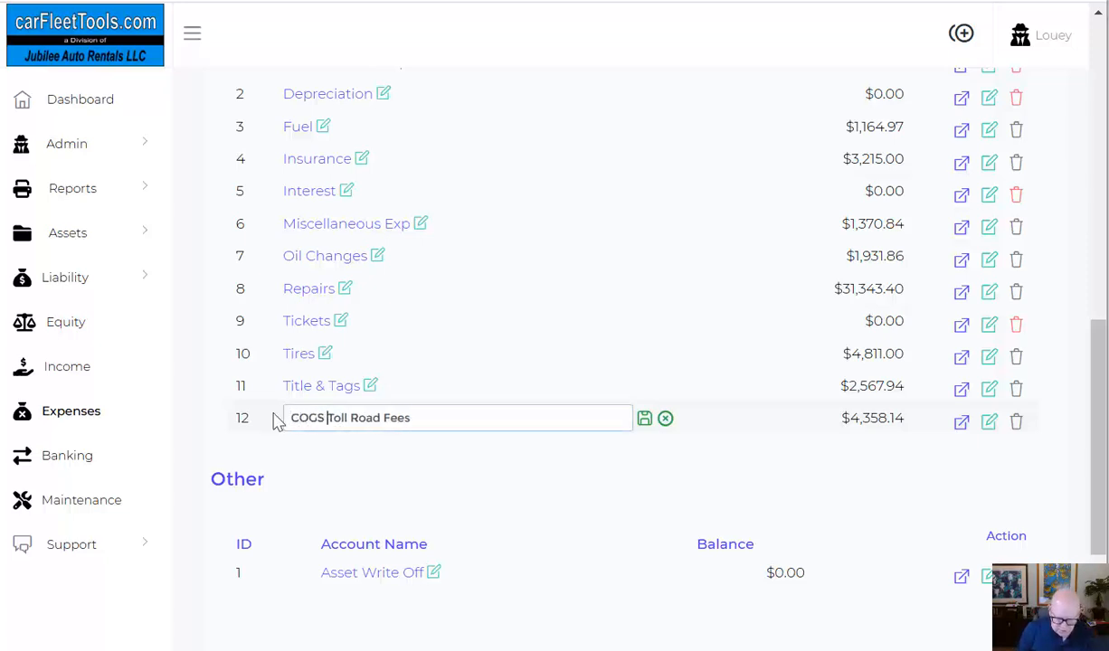
{"action": "left_click", "coordinate": [645, 421]}
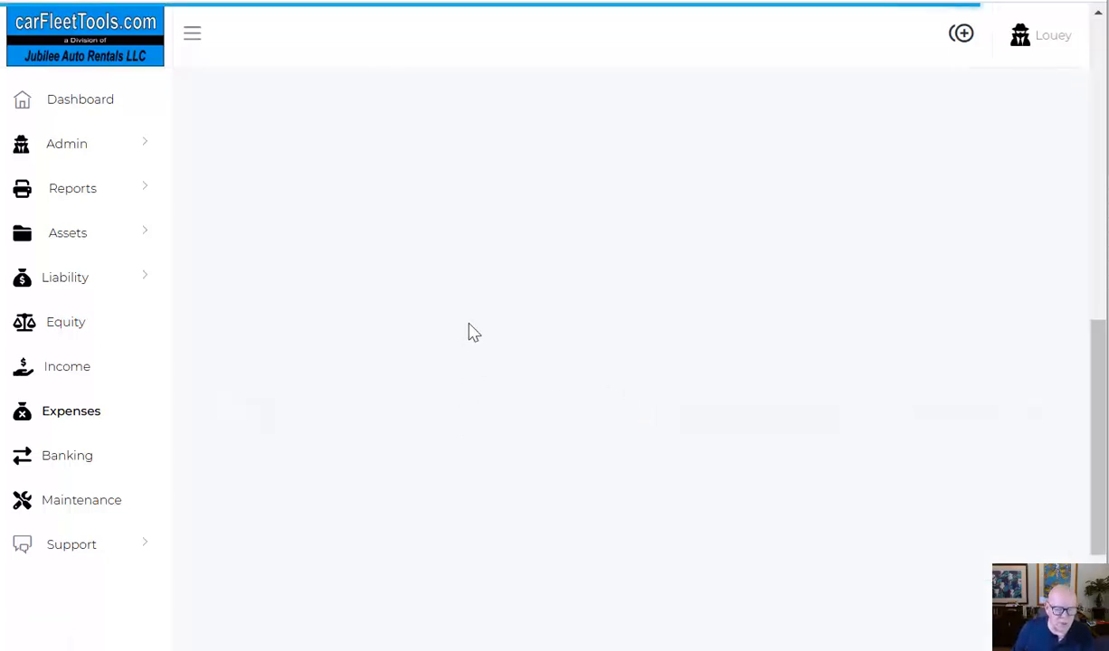
Edit the COGS - Toll Road Fees account so it is not bound to vehicles, and save the change
{"action": "scroll", "coordinate": [466, 316], "scroll_direction": "up", "scroll_amount": 1}
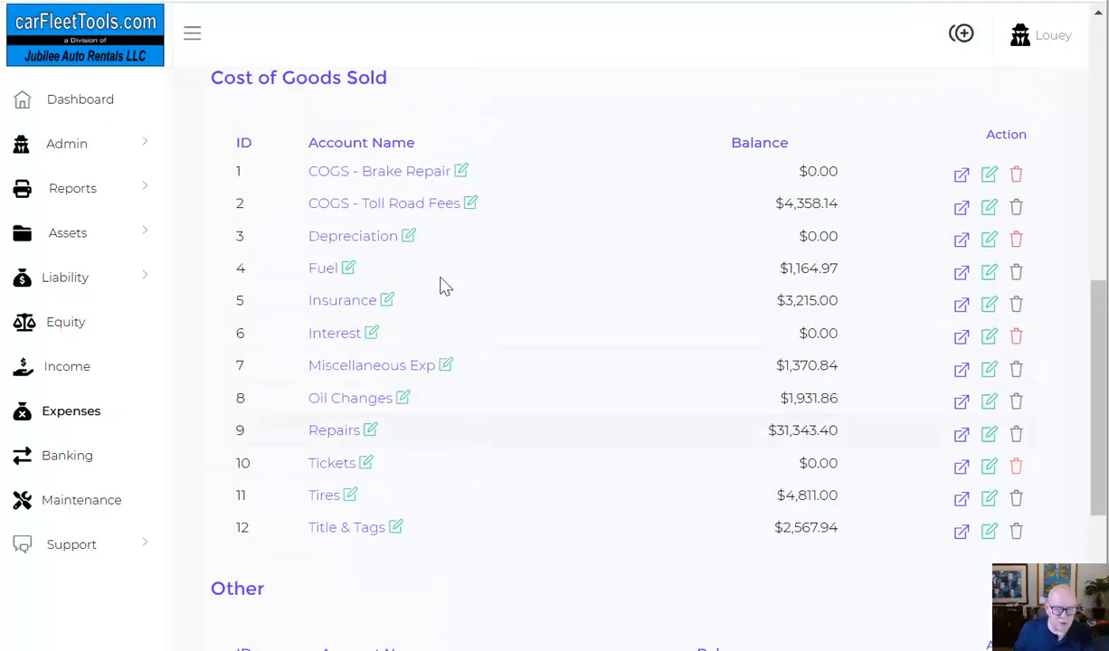
{"action": "left_click", "coordinate": [990, 208]}
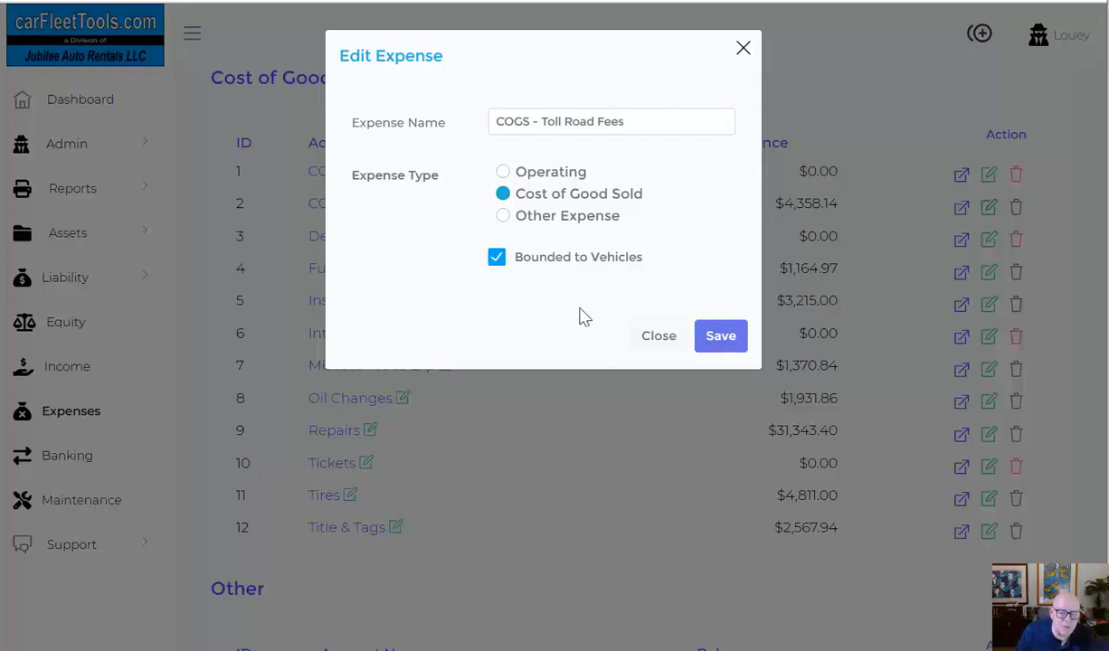
{"action": "left_click", "coordinate": [496, 260]}
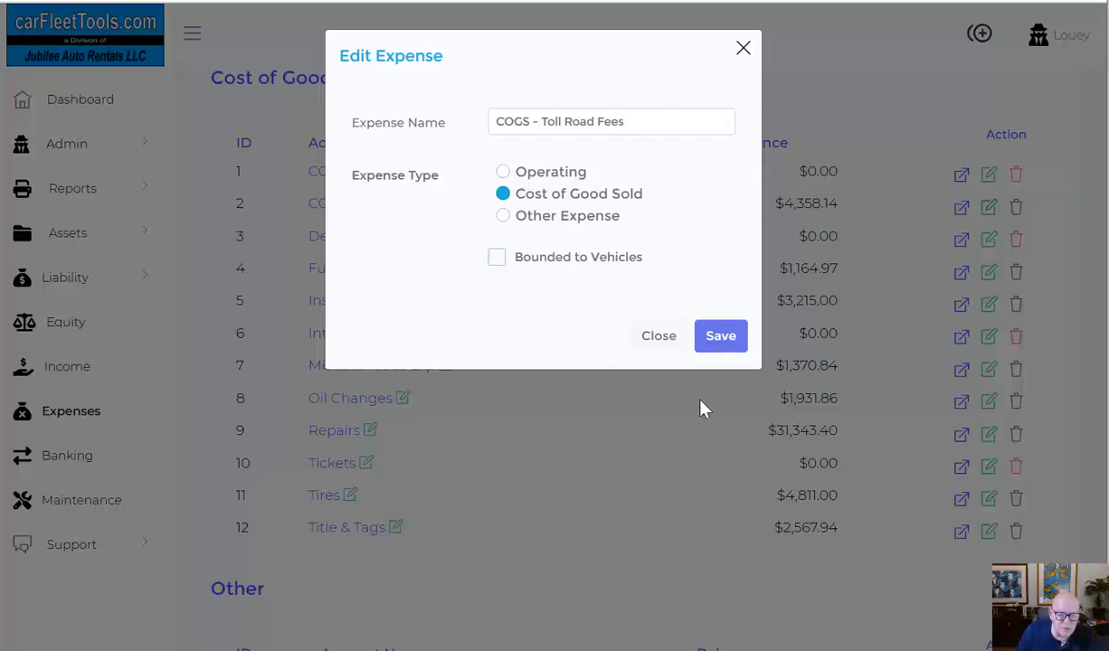
{"action": "left_click", "coordinate": [698, 348]}
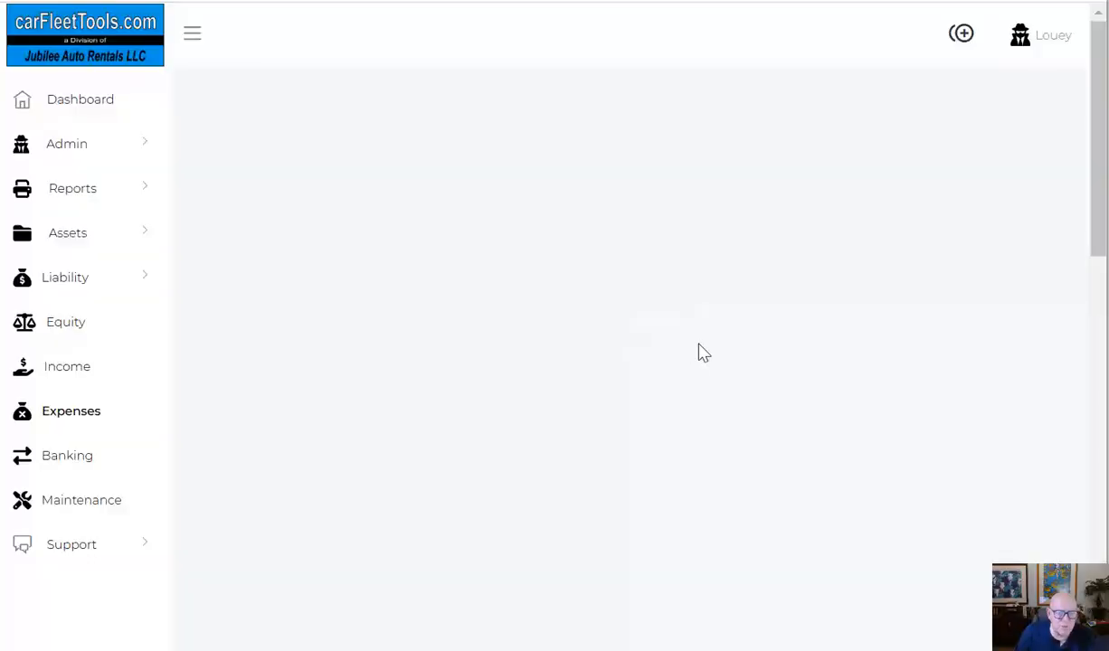
In a new general journal entry, choose the Expenses account COGS - Brake Repair and view the vehicle choices offered for it
{"action": "left_click", "coordinate": [62, 146]}
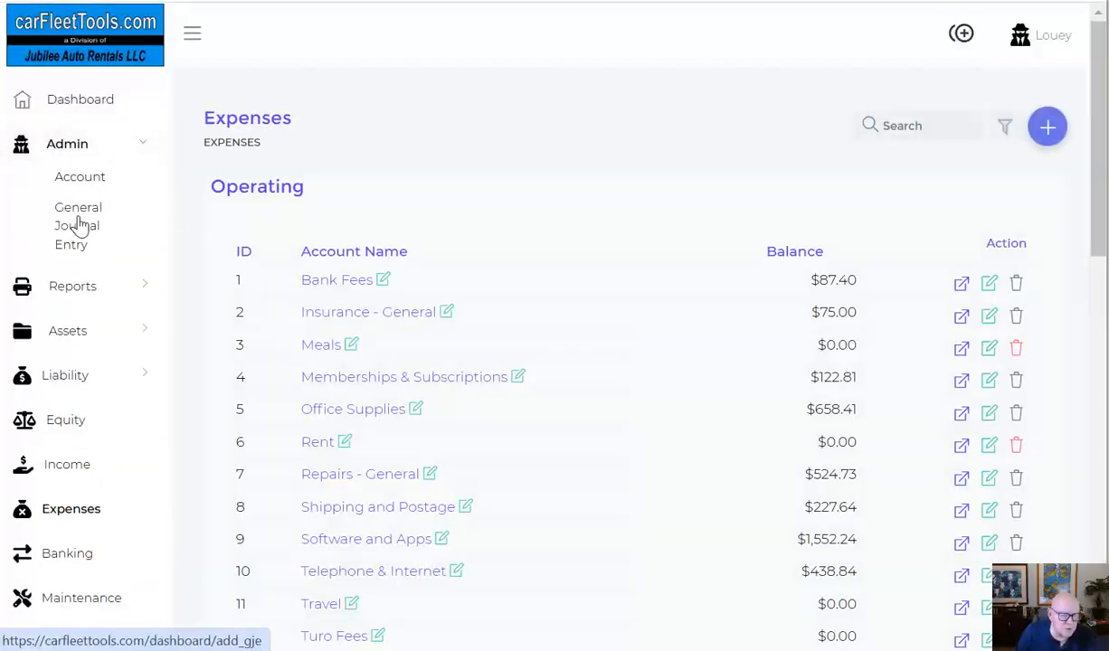
{"action": "left_click", "coordinate": [89, 225]}
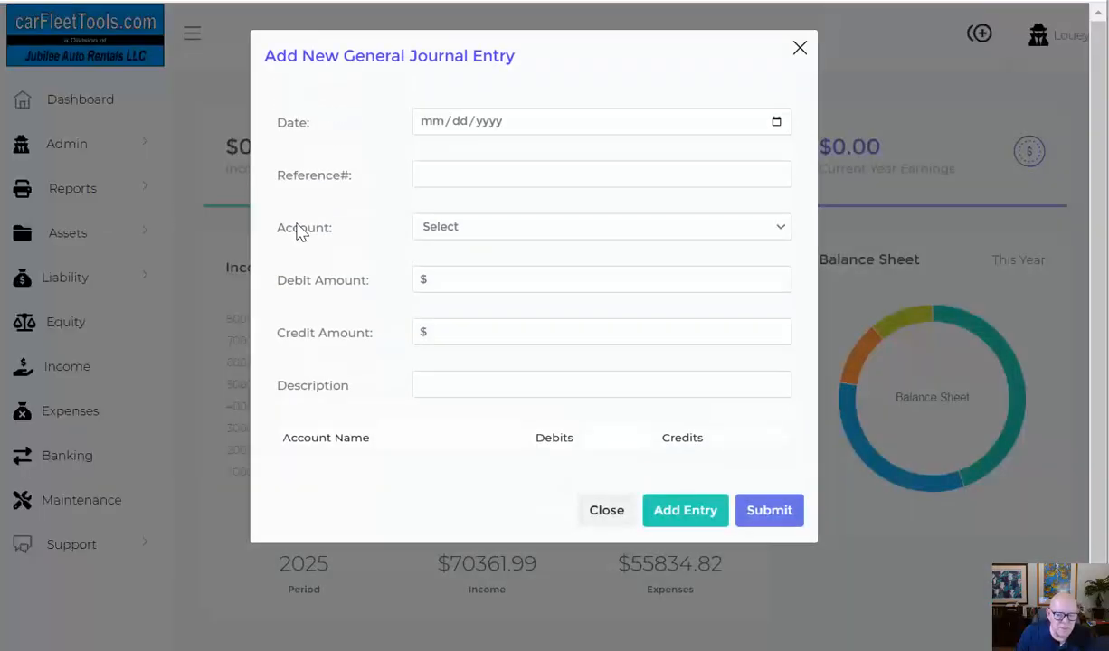
{"action": "left_click", "coordinate": [452, 226]}
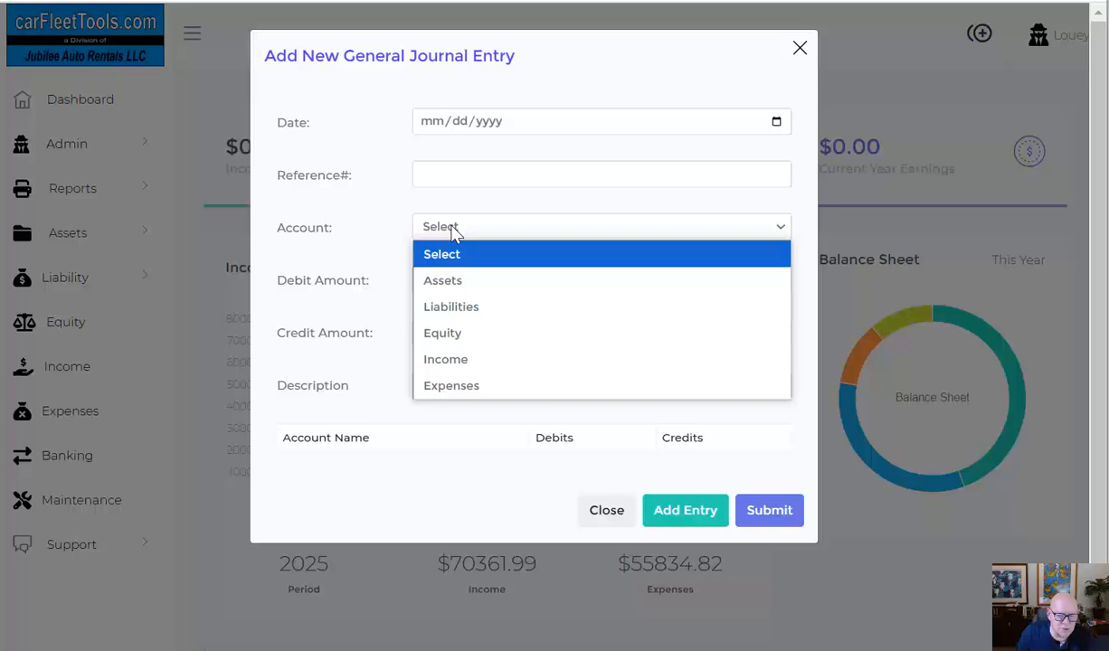
{"action": "left_click", "coordinate": [466, 387]}
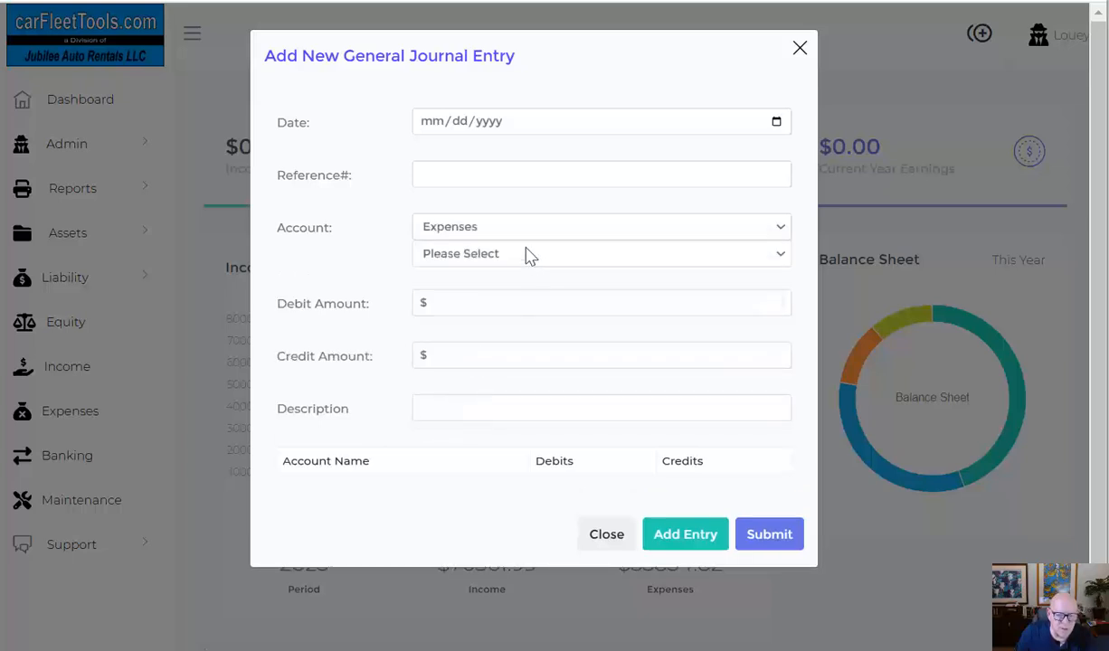
{"action": "left_click", "coordinate": [494, 257]}
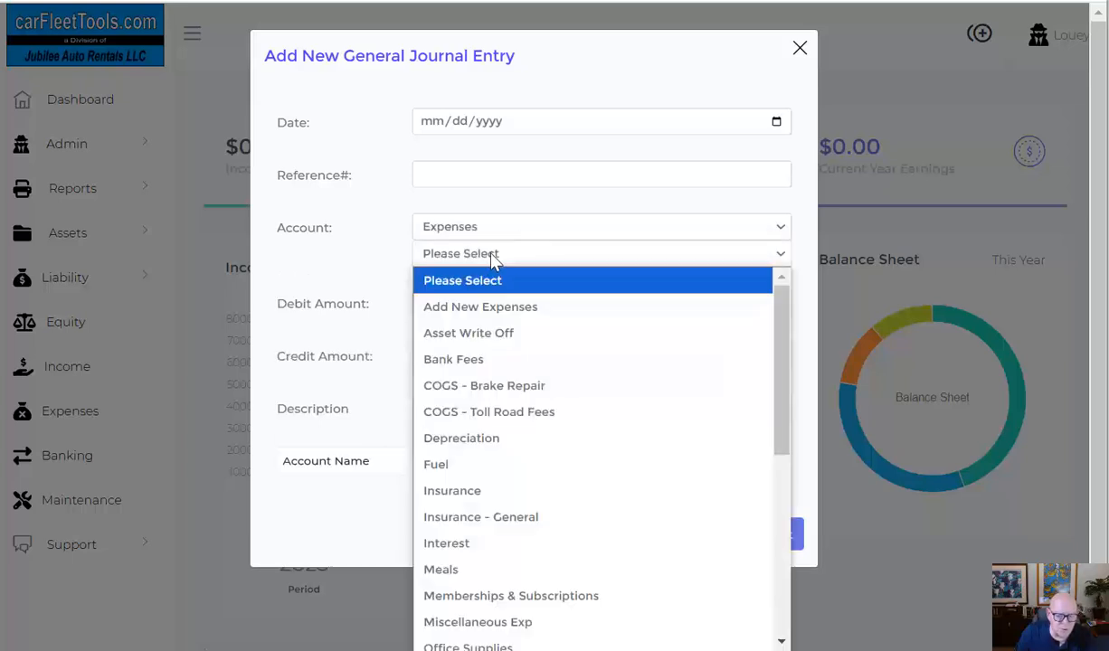
{"action": "left_click", "coordinate": [489, 385]}
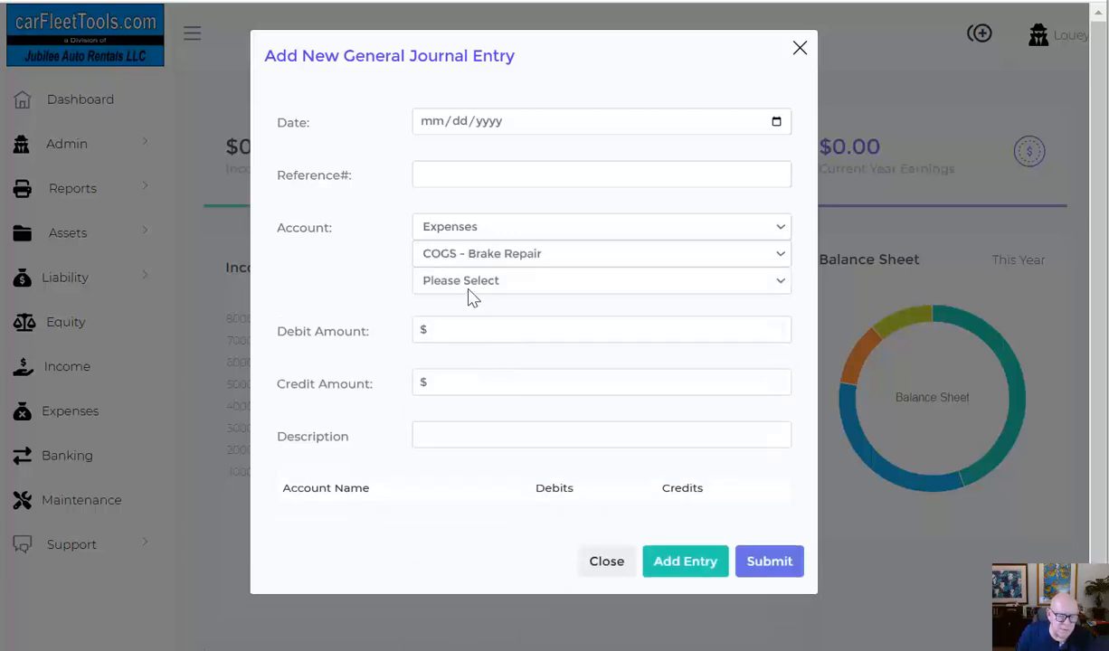
{"action": "left_click", "coordinate": [476, 286]}
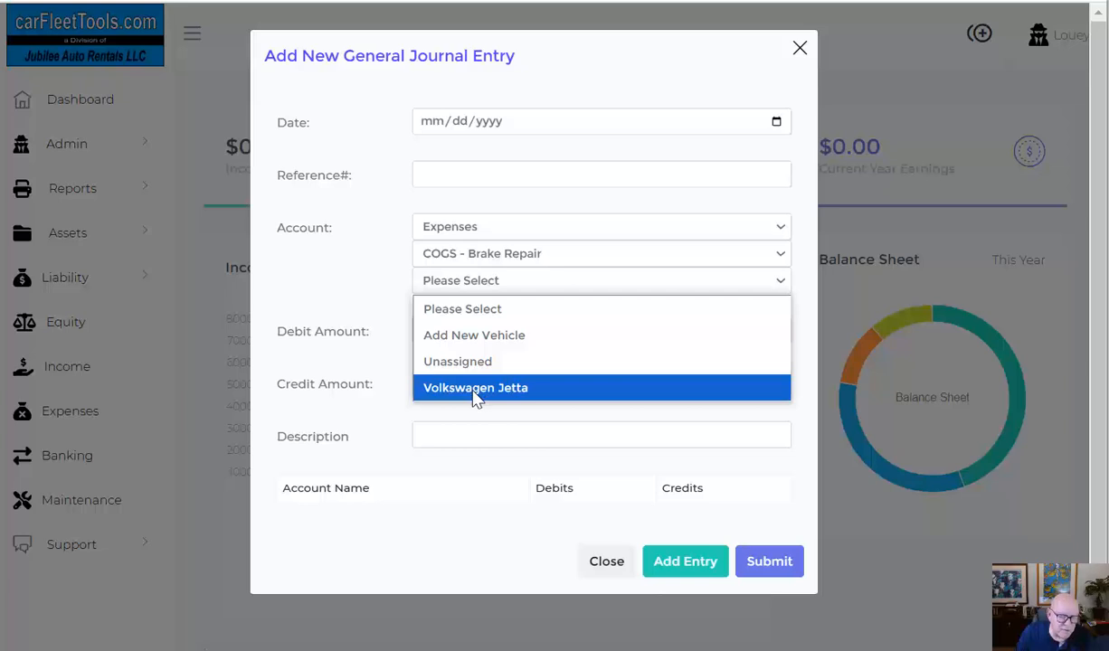
Switch the journal entry's expense account to COGS - Toll Road Fees to check for a vehicle choice, and close the entry unsaved
{"action": "left_click", "coordinate": [489, 257]}
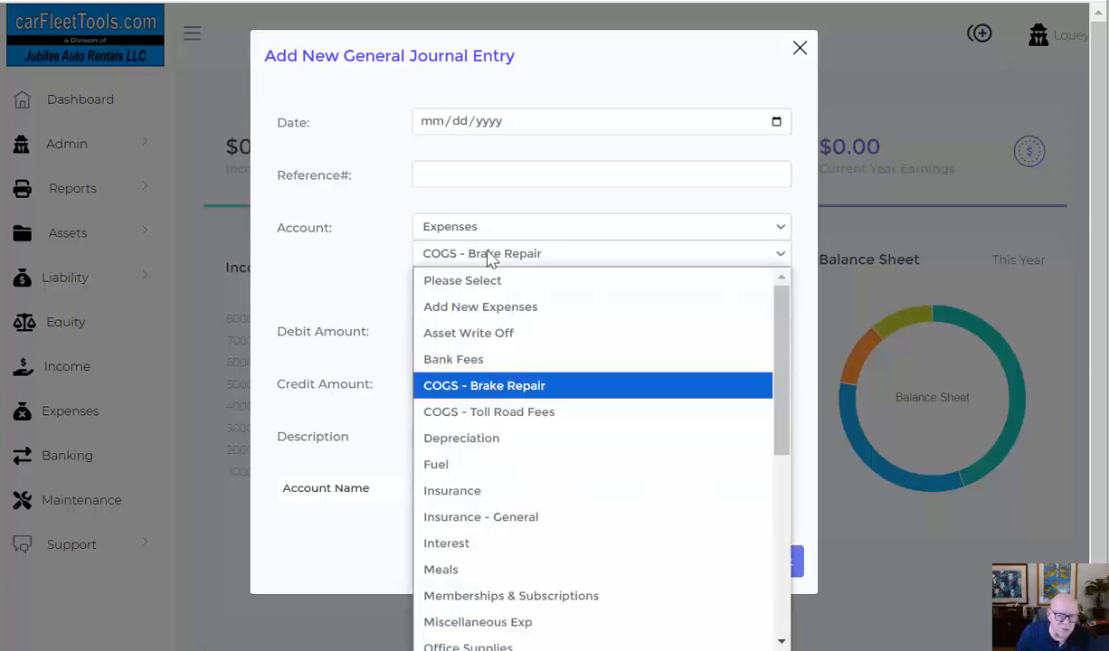
{"action": "left_click", "coordinate": [457, 412]}
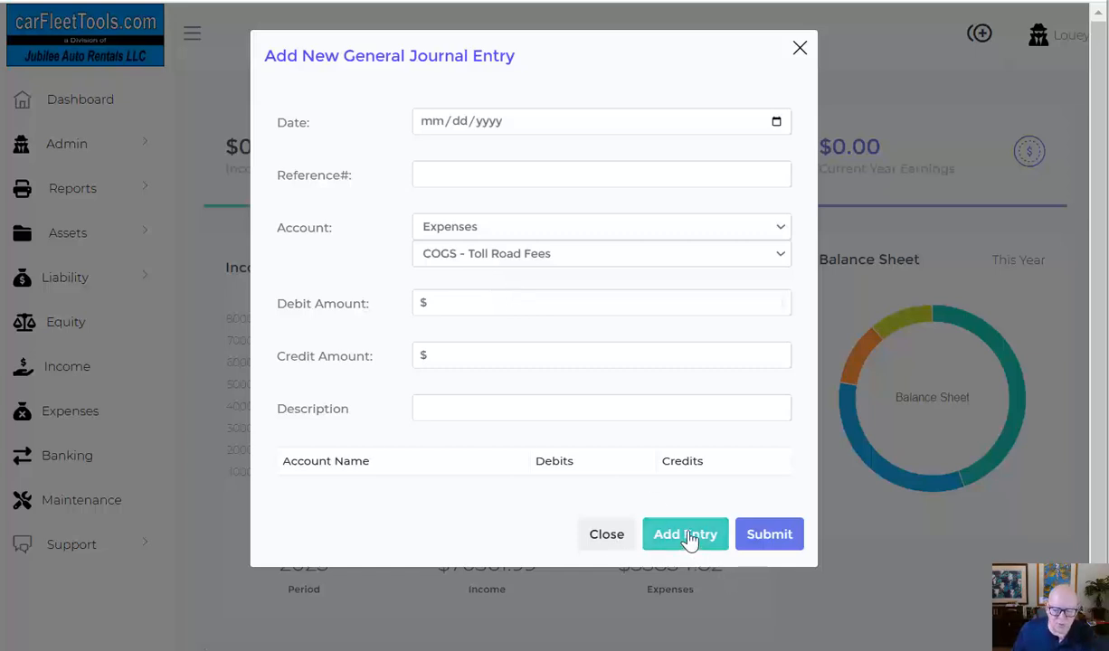
{"action": "left_click", "coordinate": [800, 49]}
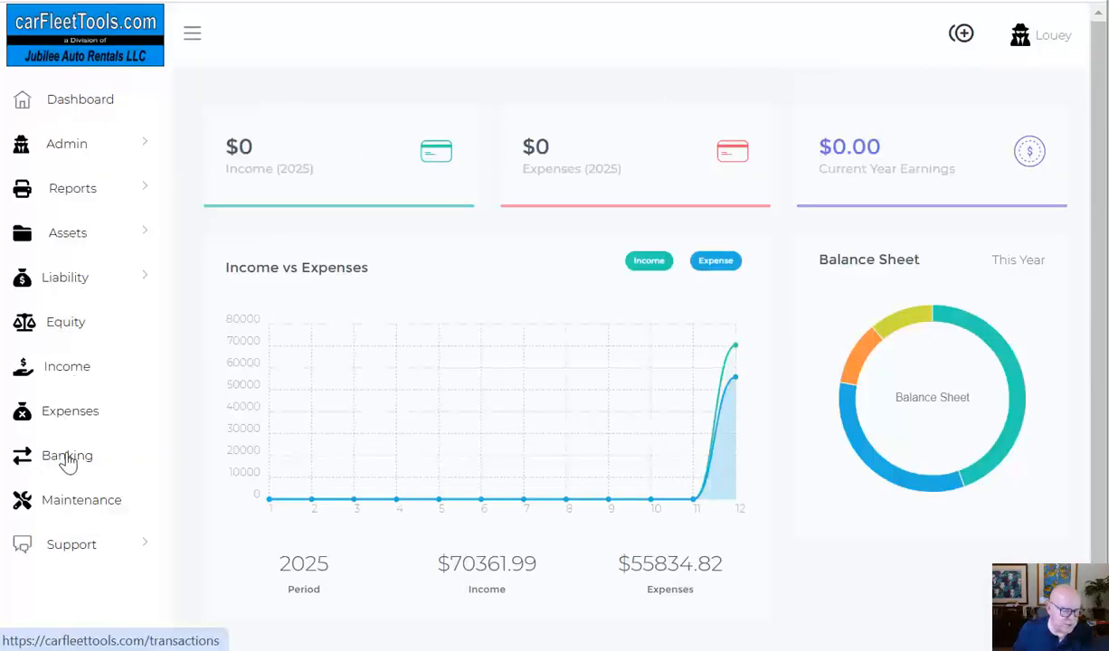
On the Expenses page, copy the "COGS - " prefix from the COGS - Toll Road Fees account name and save the name as is
{"action": "left_click_drag", "start_coordinate": [67, 456], "coordinate": [79, 418]}
{"action": "left_click", "coordinate": [78, 418]}
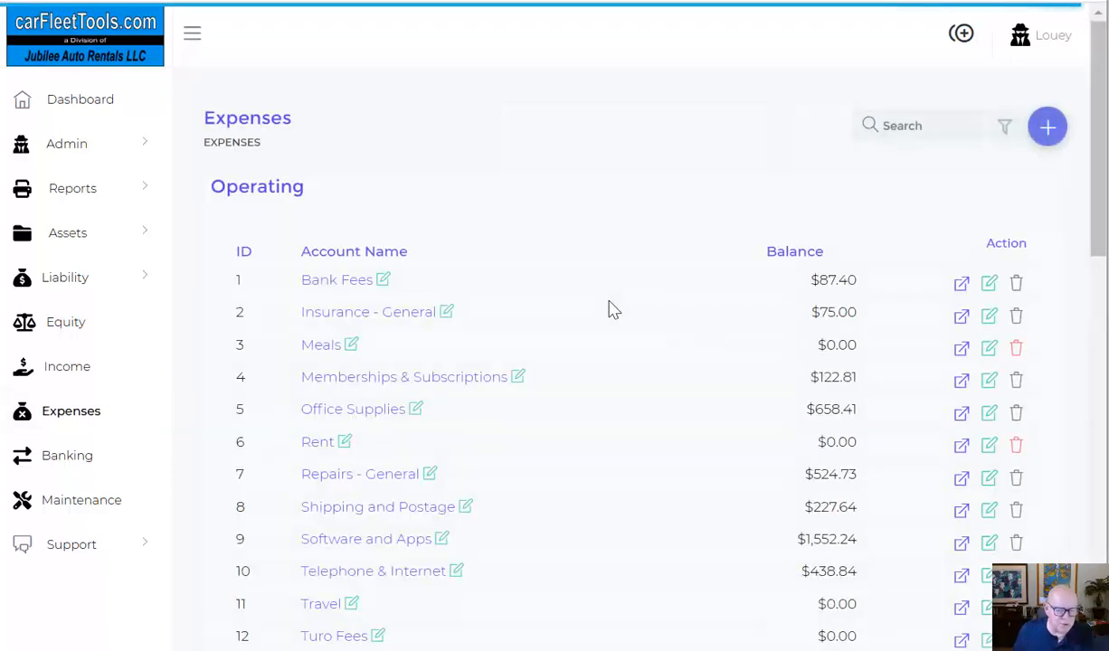
{"action": "scroll", "coordinate": [597, 344], "scroll_direction": "down", "scroll_amount": 3}
{"action": "scroll", "coordinate": [597, 371], "scroll_direction": "down", "scroll_amount": 6}
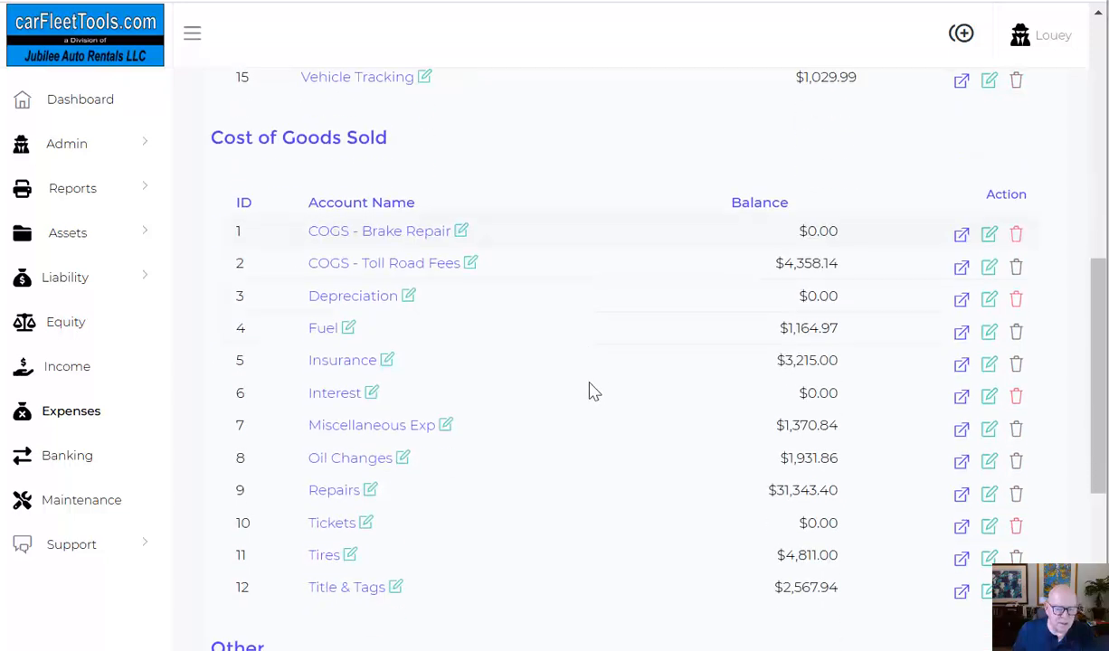
{"action": "left_click", "coordinate": [470, 264]}
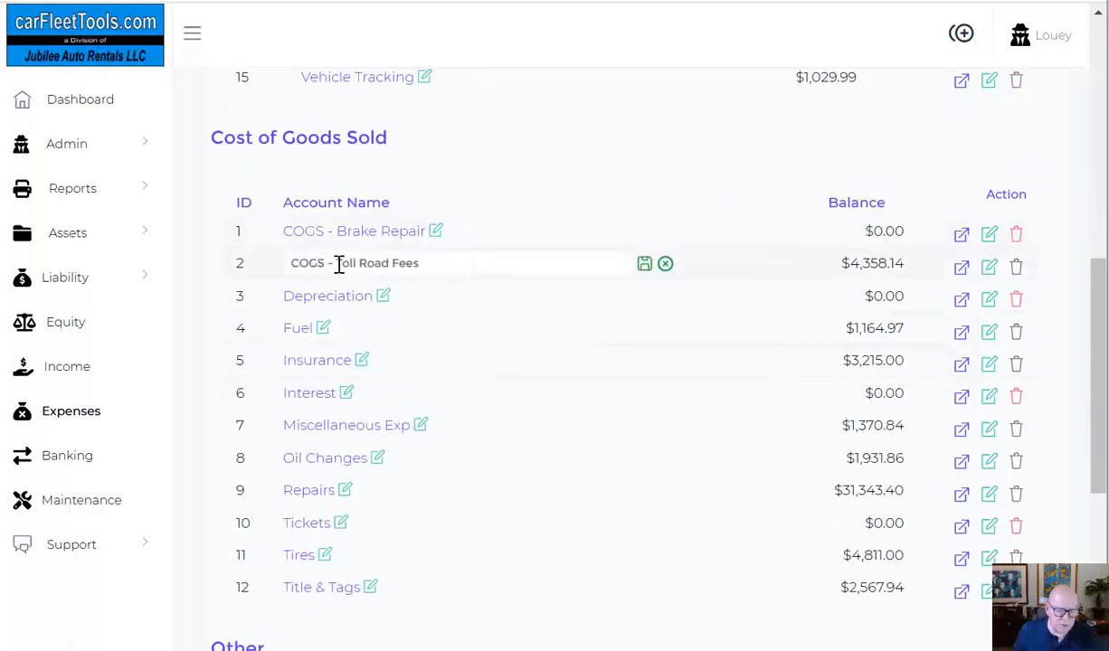
{"action": "left_click_drag", "start_coordinate": [338, 263], "coordinate": [271, 276]}
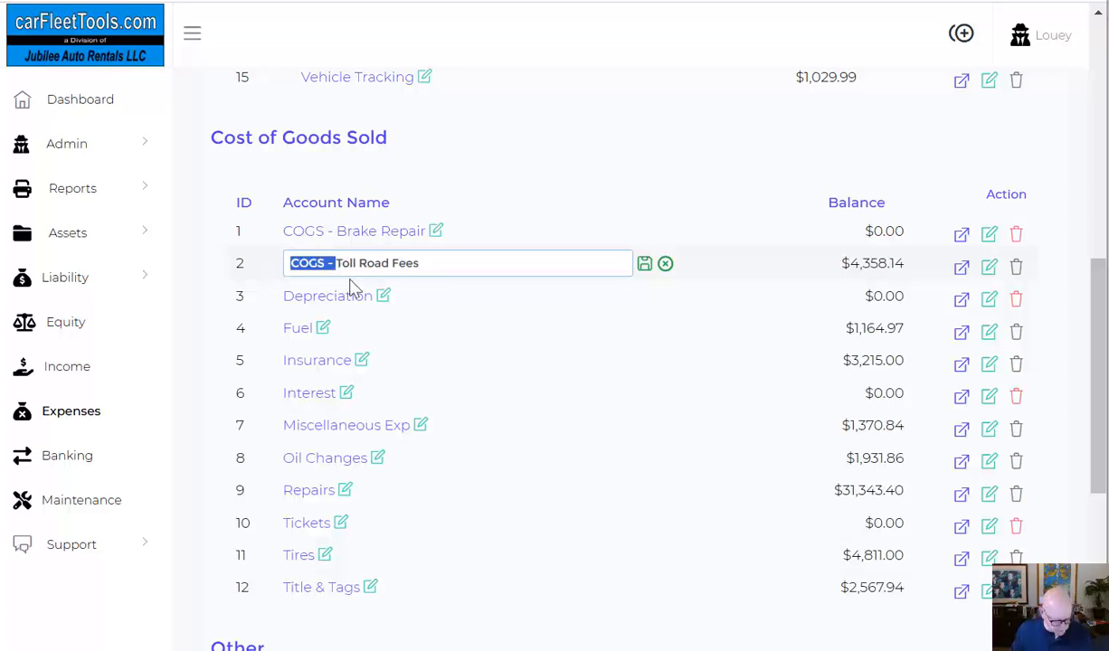
{"action": "left_click", "coordinate": [645, 264]}
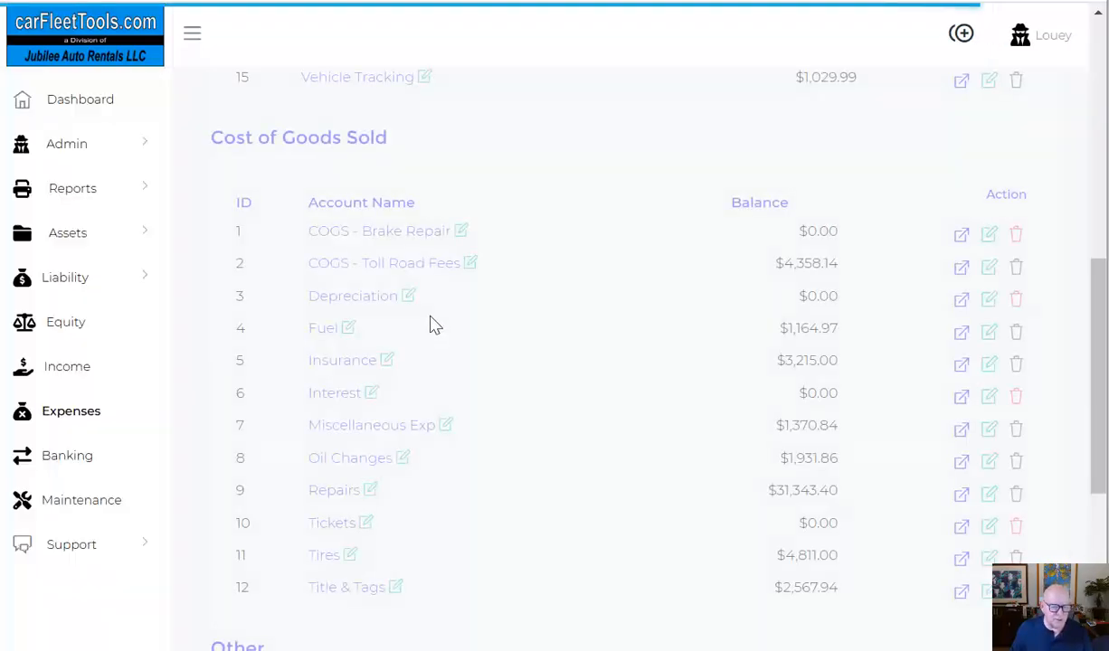
Rename the Depreciation account under Cost of Goods Sold to "COGS - Depreciation" and save it
{"action": "scroll", "coordinate": [431, 335], "scroll_direction": "down", "scroll_amount": 5}
{"action": "scroll", "coordinate": [431, 344], "scroll_direction": "up", "scroll_amount": 4}
{"action": "scroll", "coordinate": [431, 349], "scroll_direction": "up", "scroll_amount": 1}
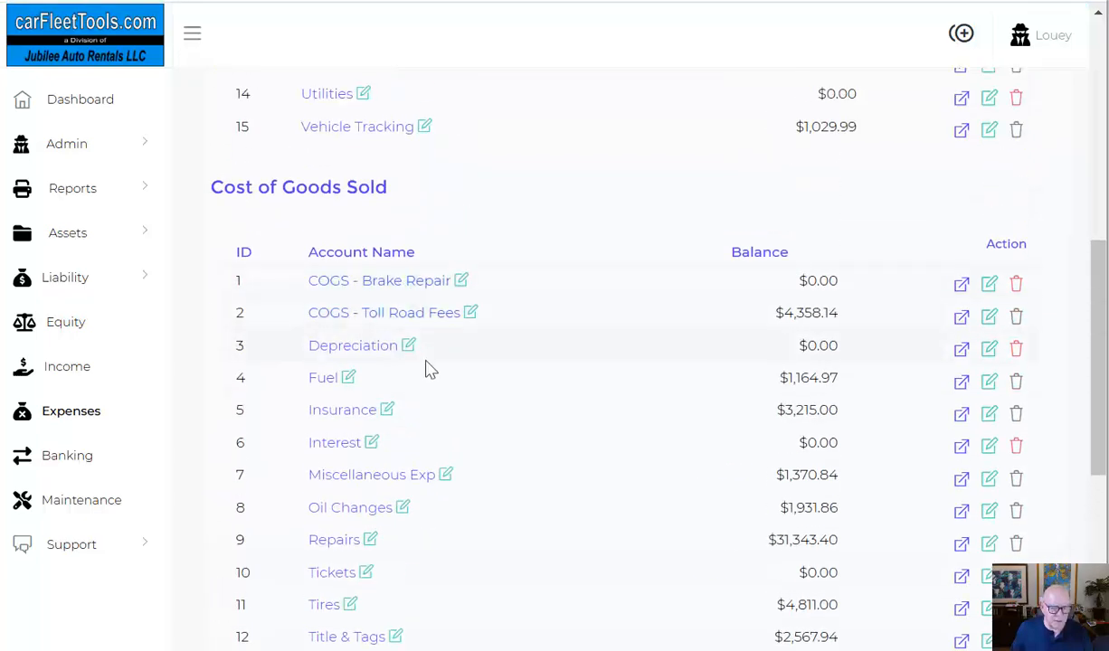
{"action": "left_click", "coordinate": [408, 346]}
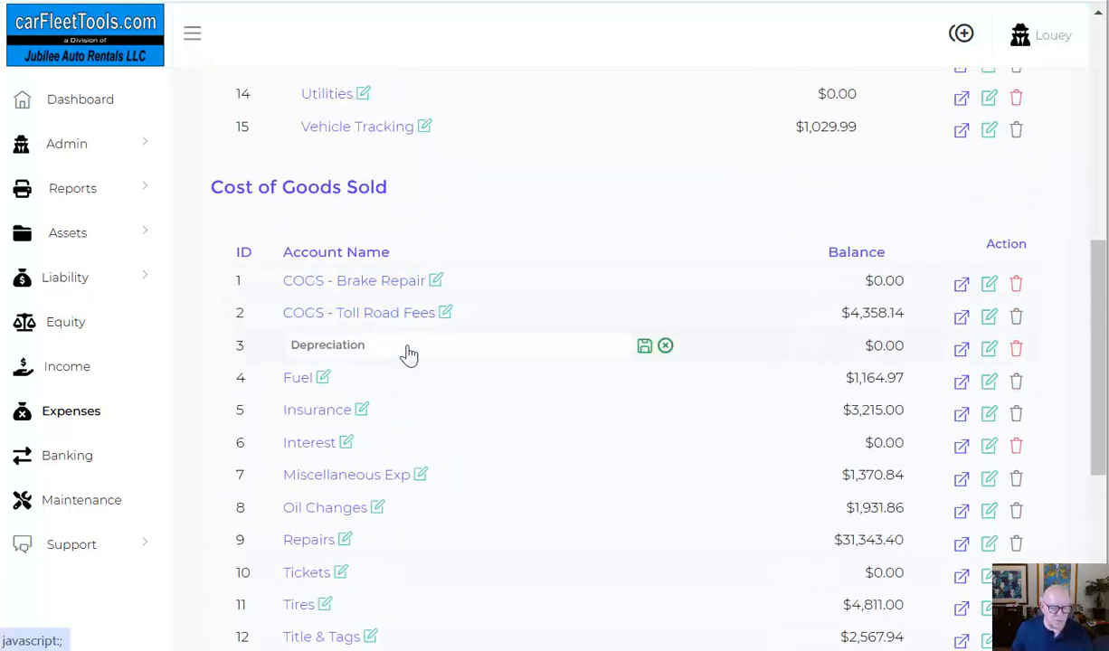
{"action": "left_click", "coordinate": [293, 349]}
{"action": "type", "text": "COGS -"}
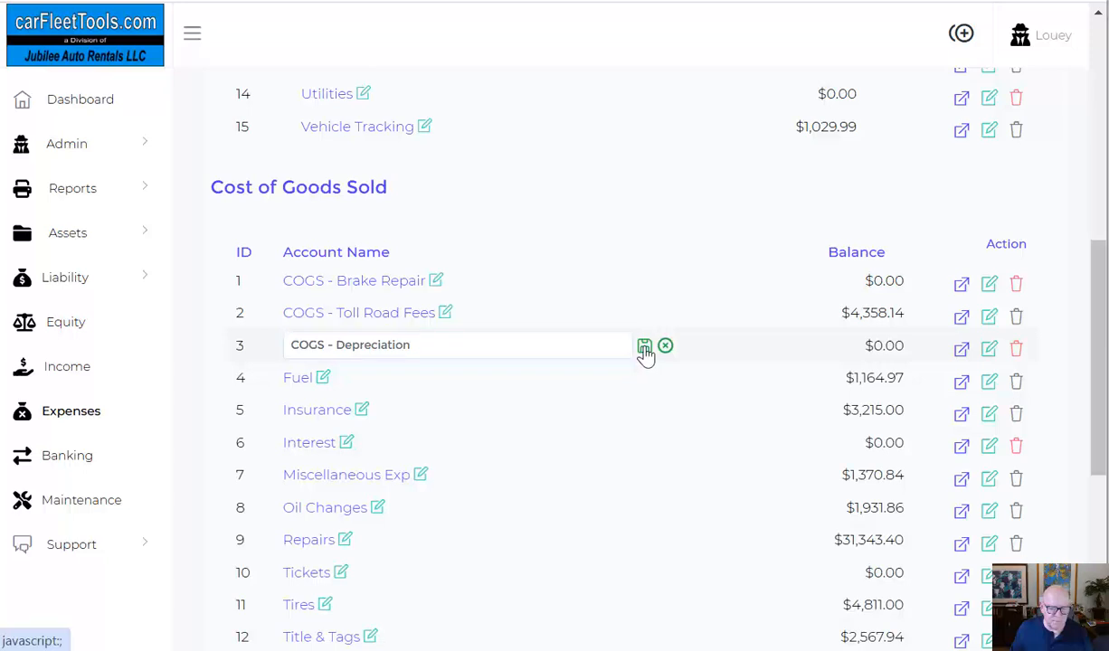
{"action": "key", "text": "Return"}
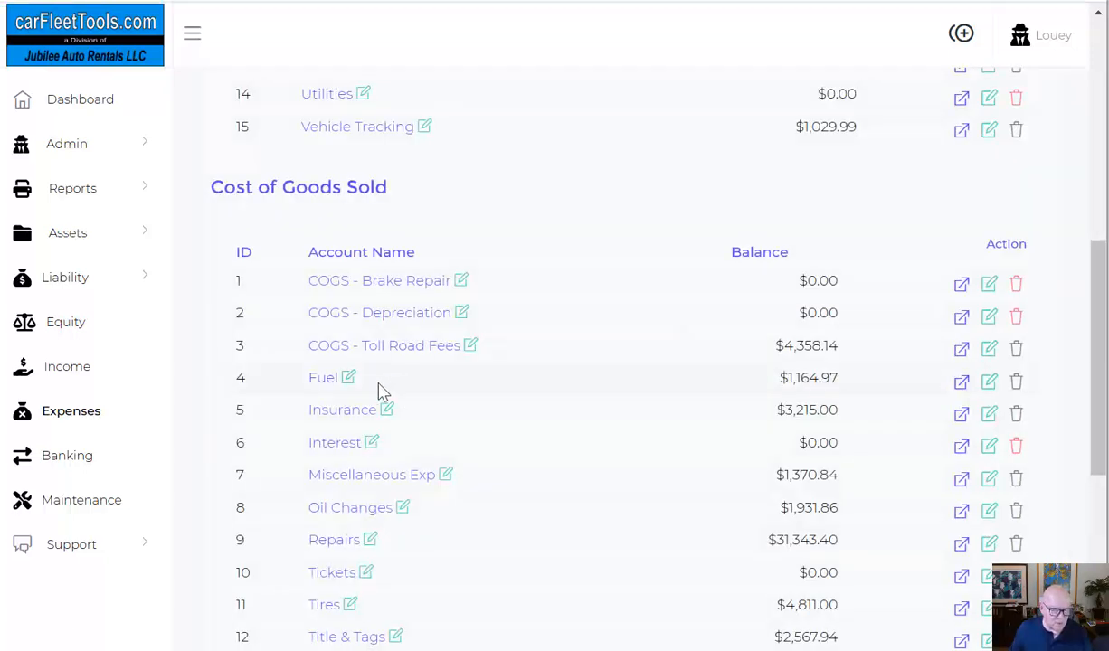
Rename the Fuel account under Cost of Goods Sold to "COGS - Fuel" and save it
{"action": "left_click", "coordinate": [349, 380]}
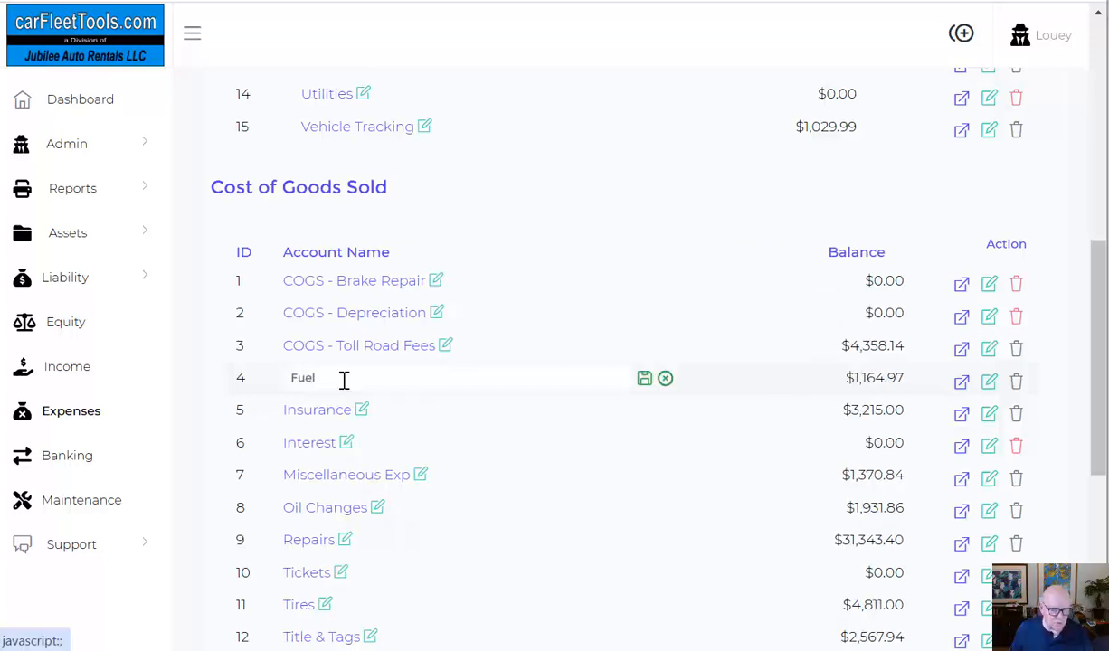
{"action": "left_click", "coordinate": [288, 378]}
{"action": "type", "text": "COGS -"}
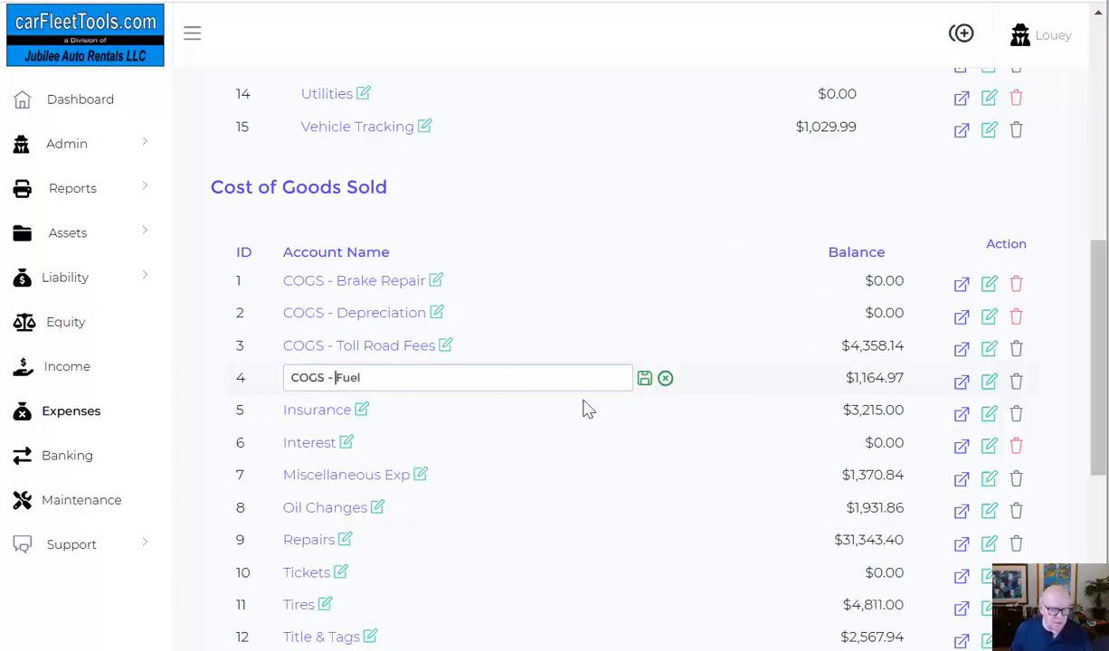
{"action": "left_click", "coordinate": [644, 378]}
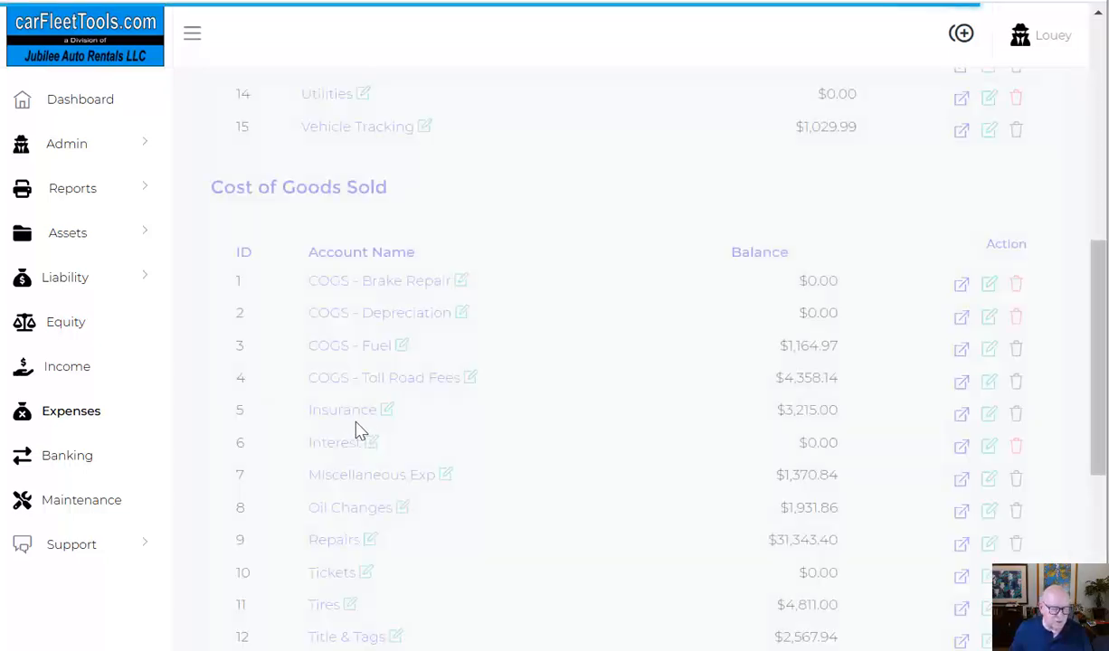
Rename the Insurance account under Cost of Goods Sold to "COGS - Insurance" and save it
{"action": "left_click", "coordinate": [390, 414]}
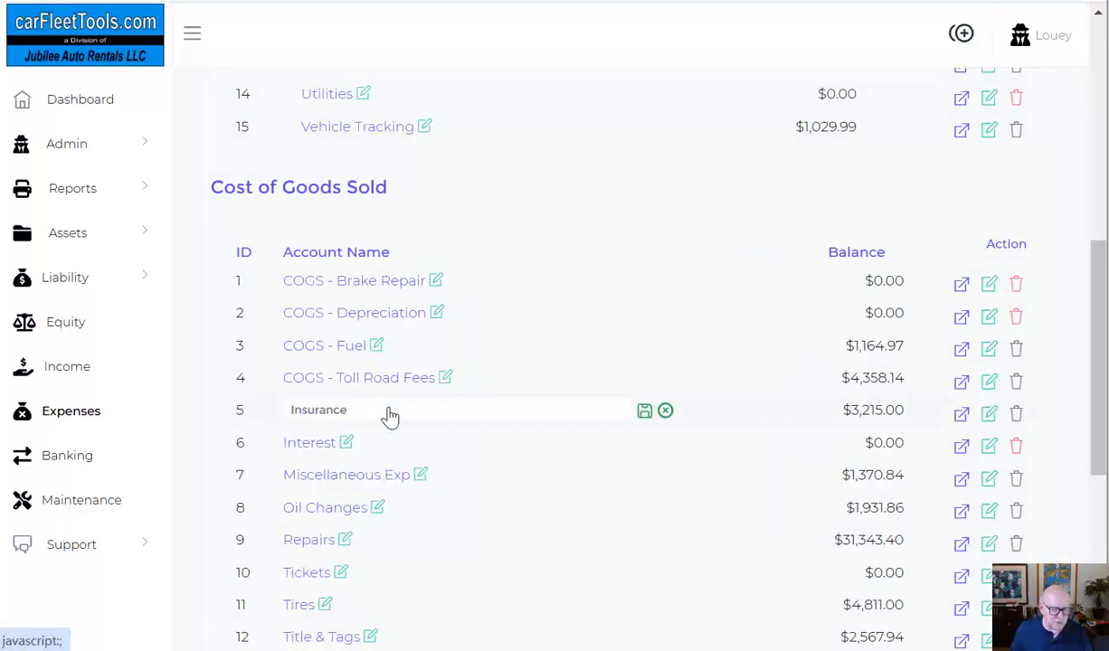
{"action": "left_click", "coordinate": [289, 410]}
{"action": "type", "text": "COGS -"}
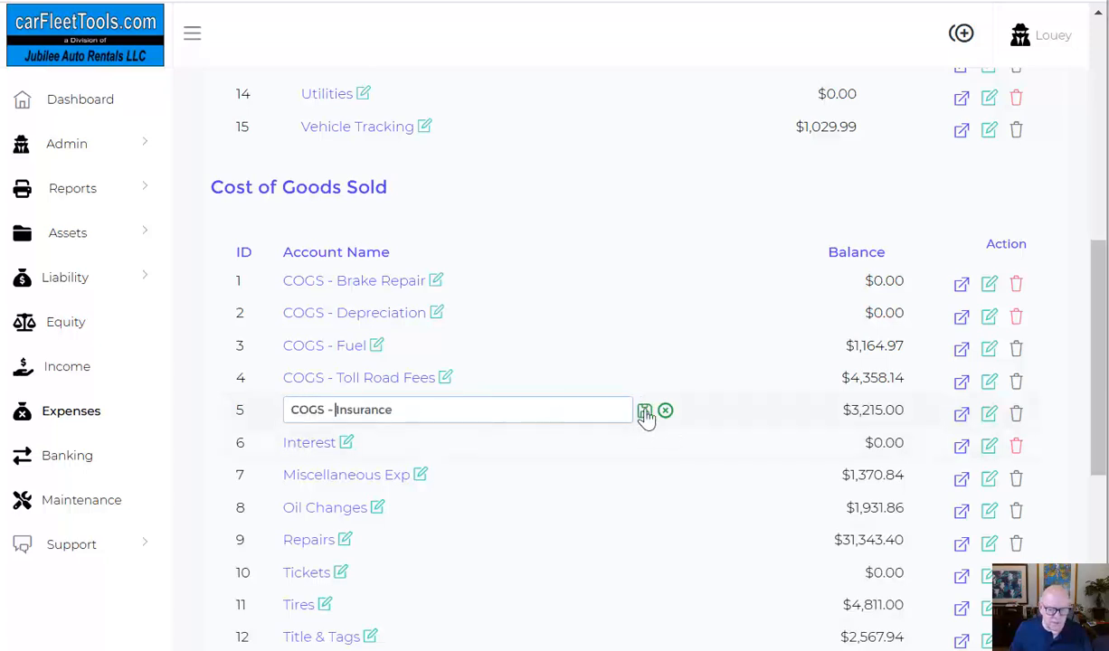
{"action": "left_click", "coordinate": [645, 413]}
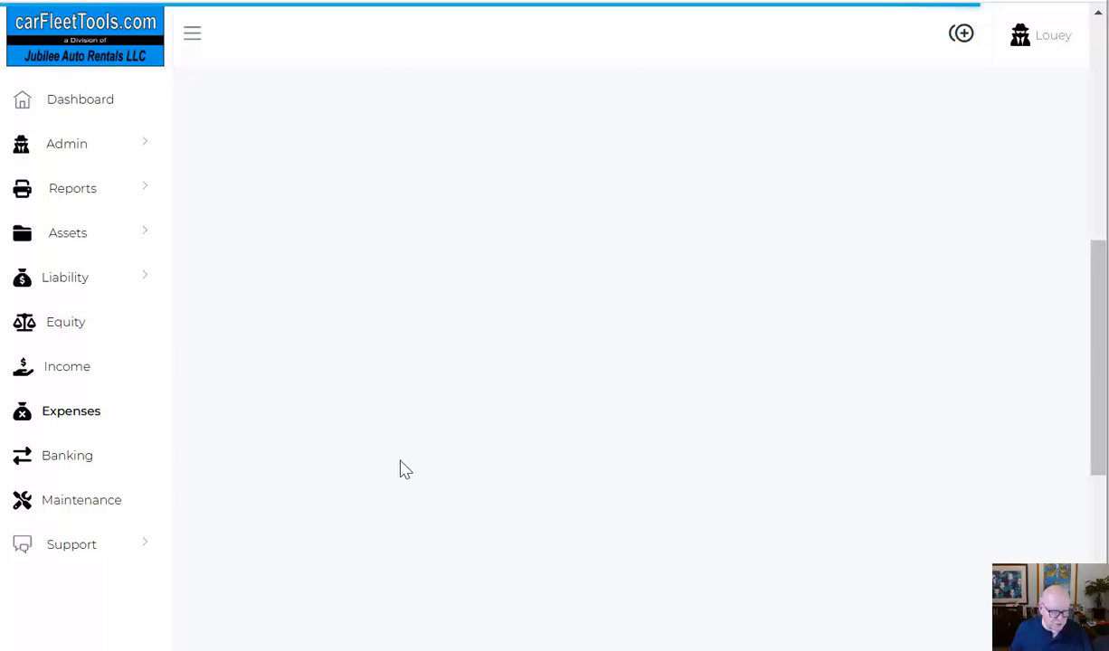
In a new general journal entry, look through the Expenses account choices for the COGS grouping, and close the entry unsaved
{"action": "left_click", "coordinate": [74, 149]}
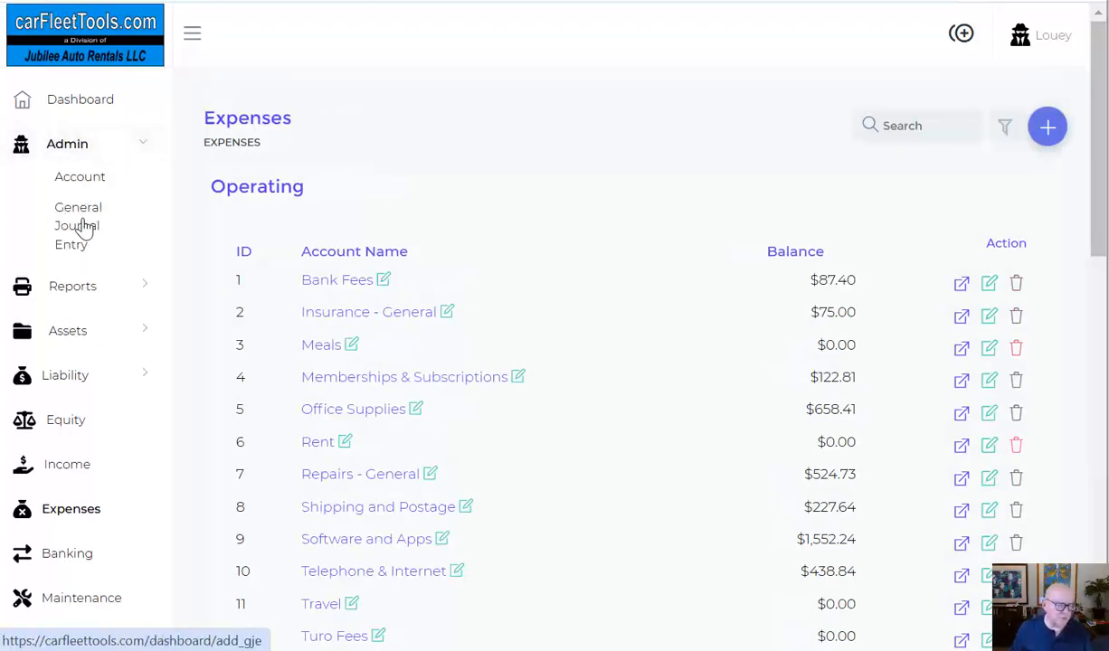
{"action": "left_click", "coordinate": [83, 226]}
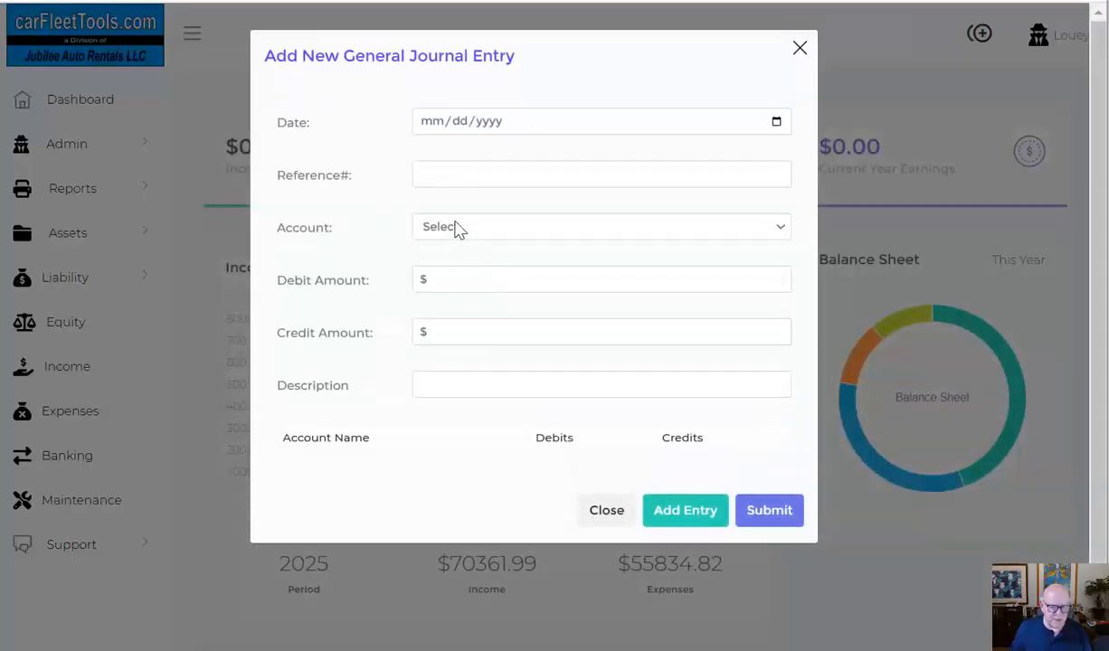
{"action": "left_click", "coordinate": [457, 227]}
{"action": "left_click", "coordinate": [443, 381]}
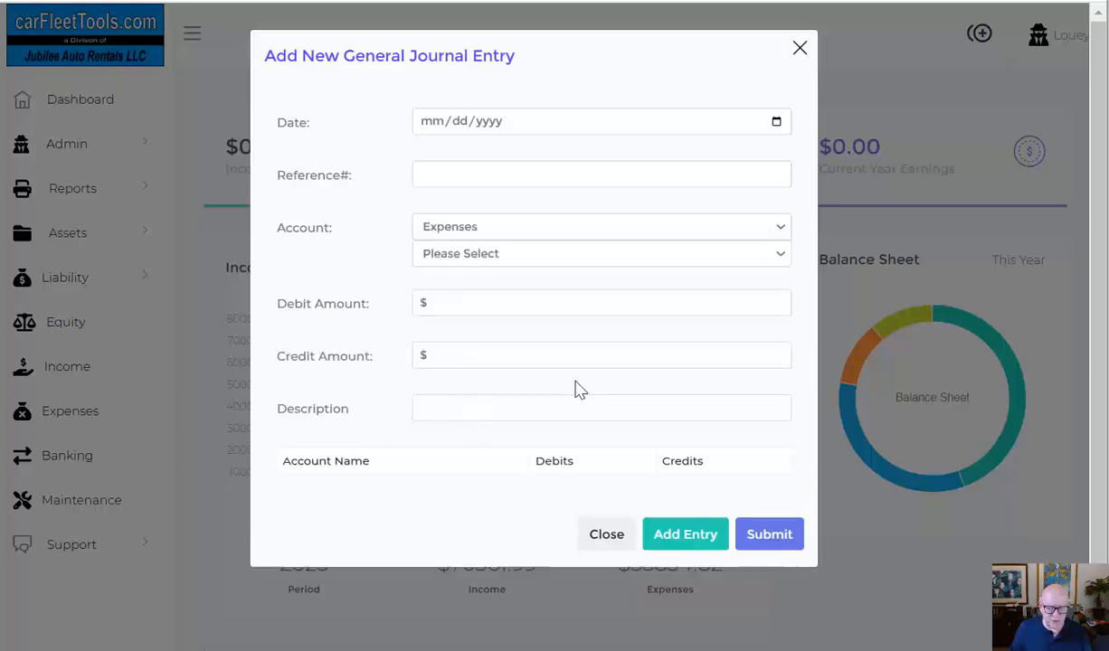
{"action": "left_click", "coordinate": [529, 256]}
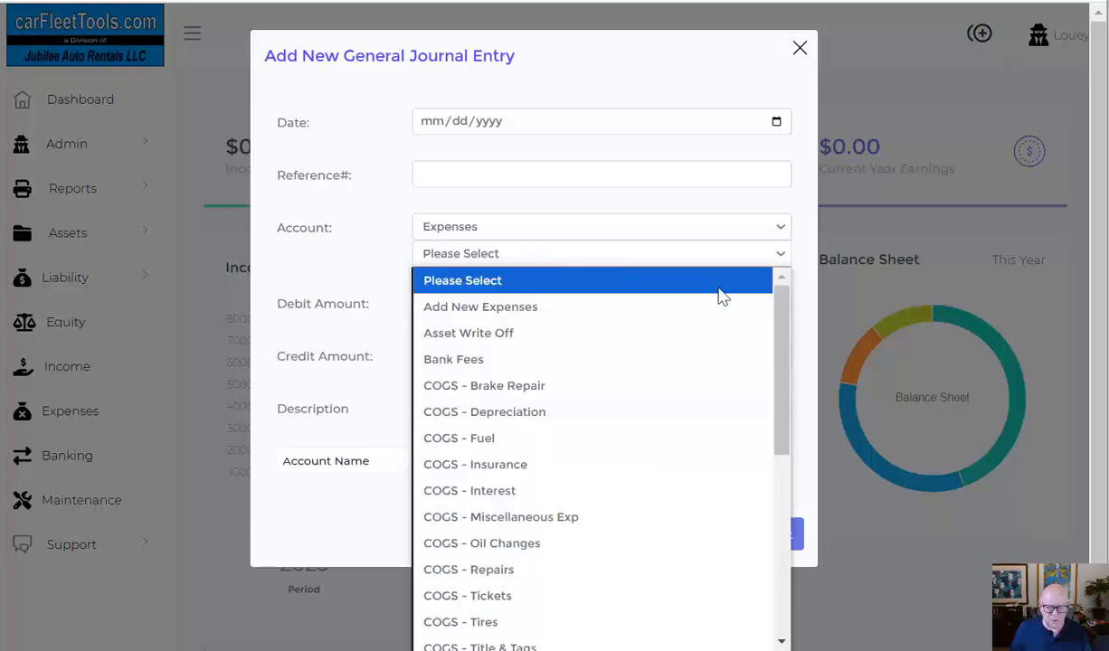
{"action": "left_click_drag", "start_coordinate": [778, 349], "coordinate": [777, 396]}
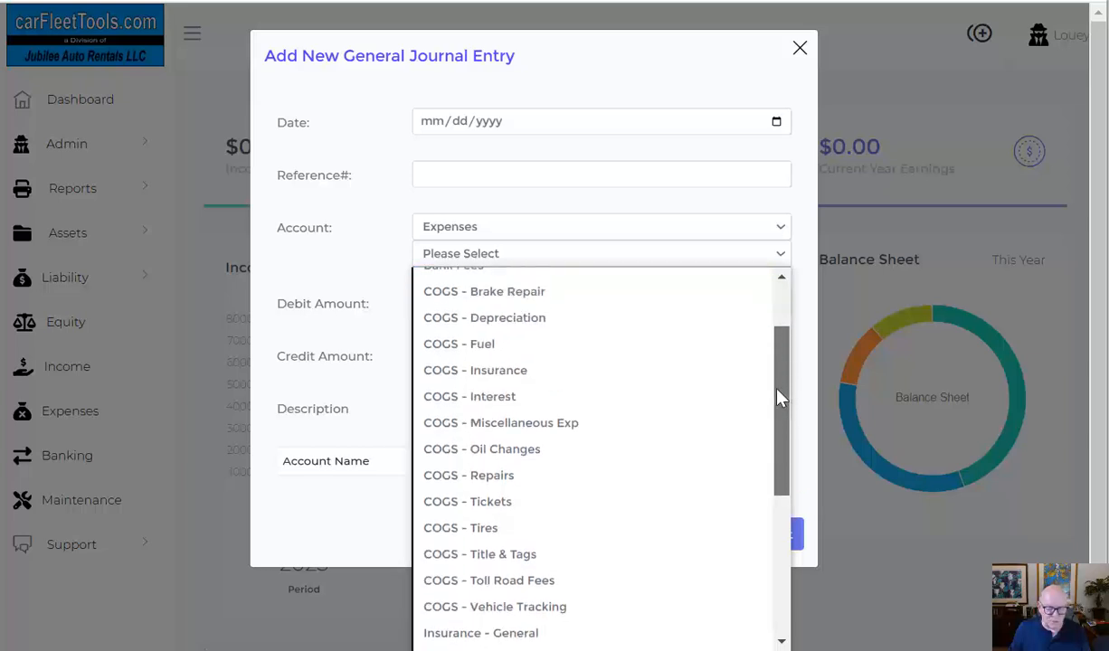
{"action": "left_click", "coordinate": [804, 371]}
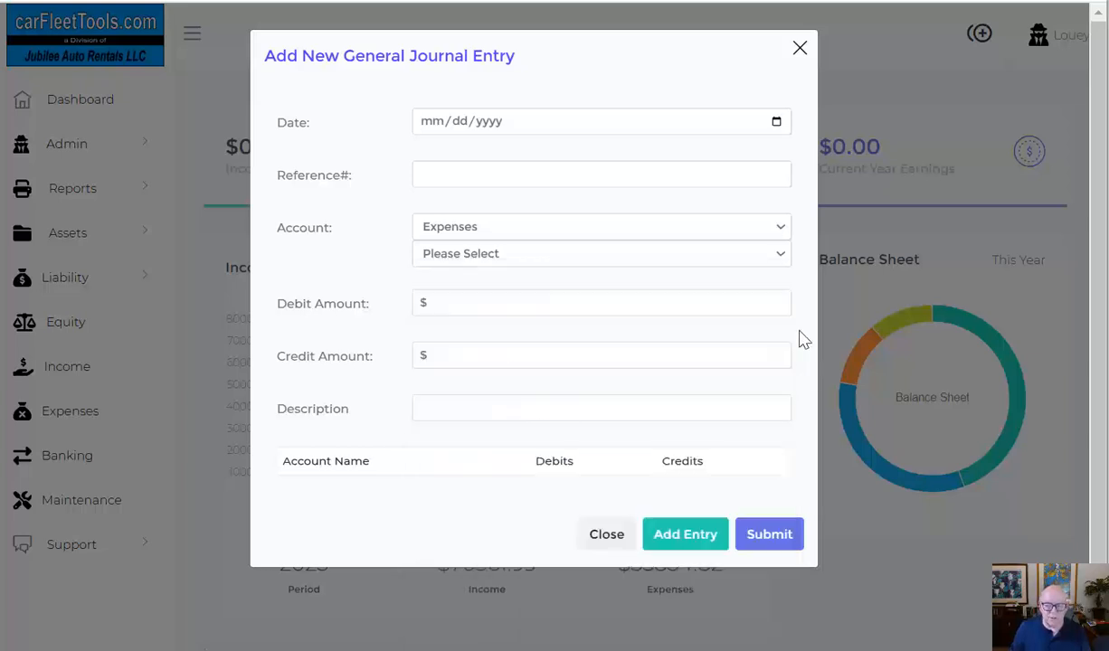
{"action": "left_click", "coordinate": [800, 53]}
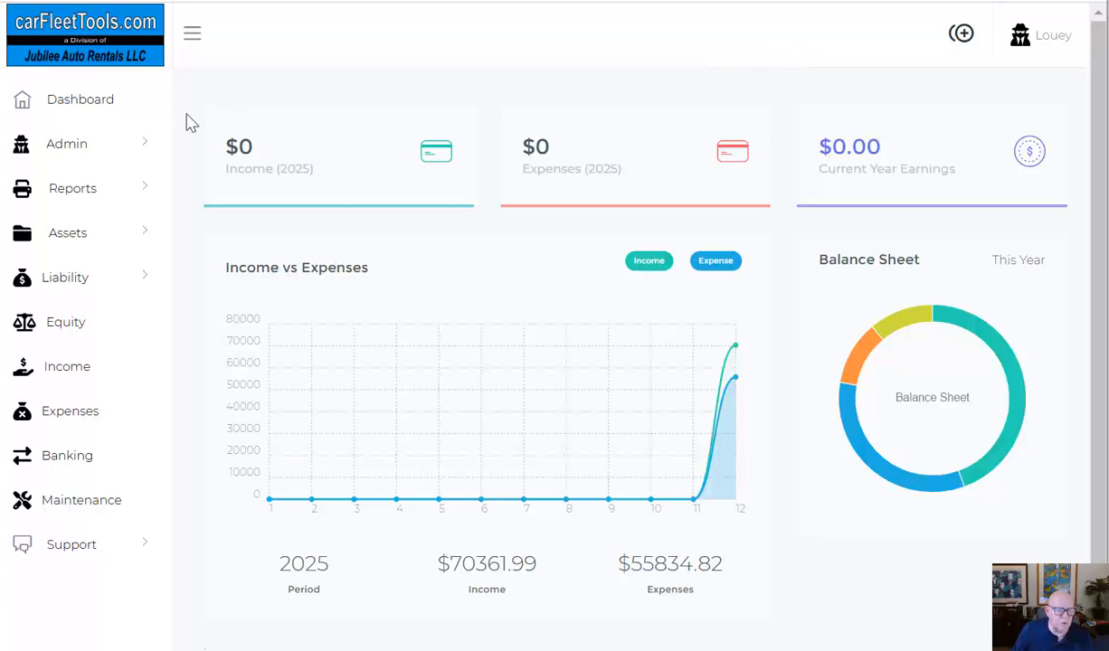
Open the Income Statement report and set its filter's start date to 01-01-2023
{"action": "left_click", "coordinate": [81, 190]}
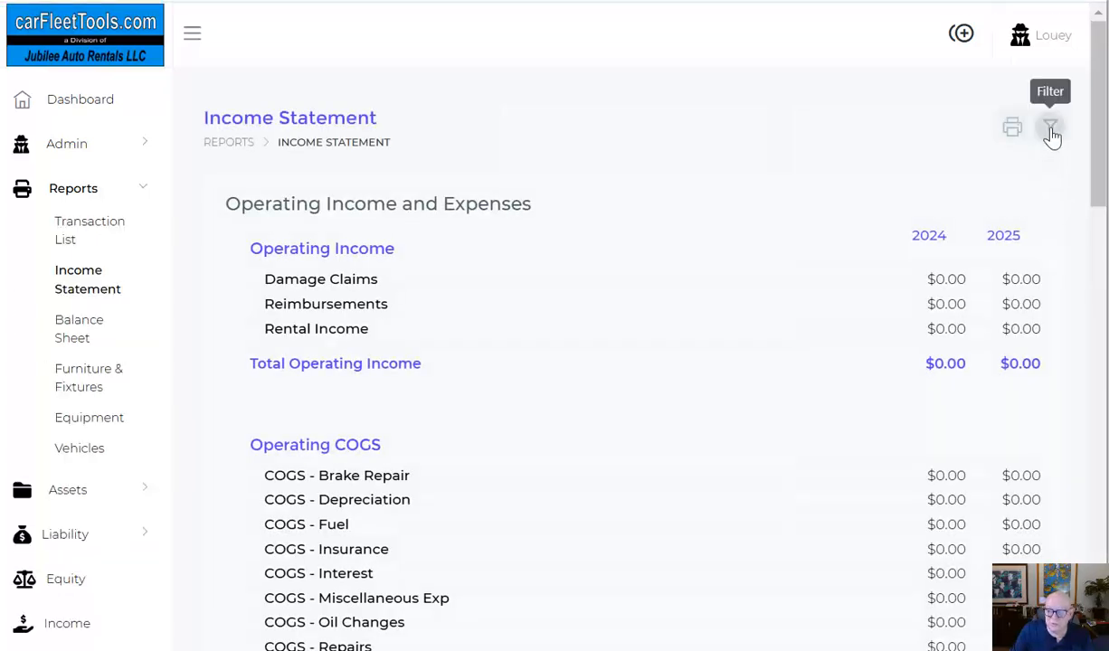
{"action": "left_click", "coordinate": [1051, 131]}
{"action": "left_click", "coordinate": [903, 122]}
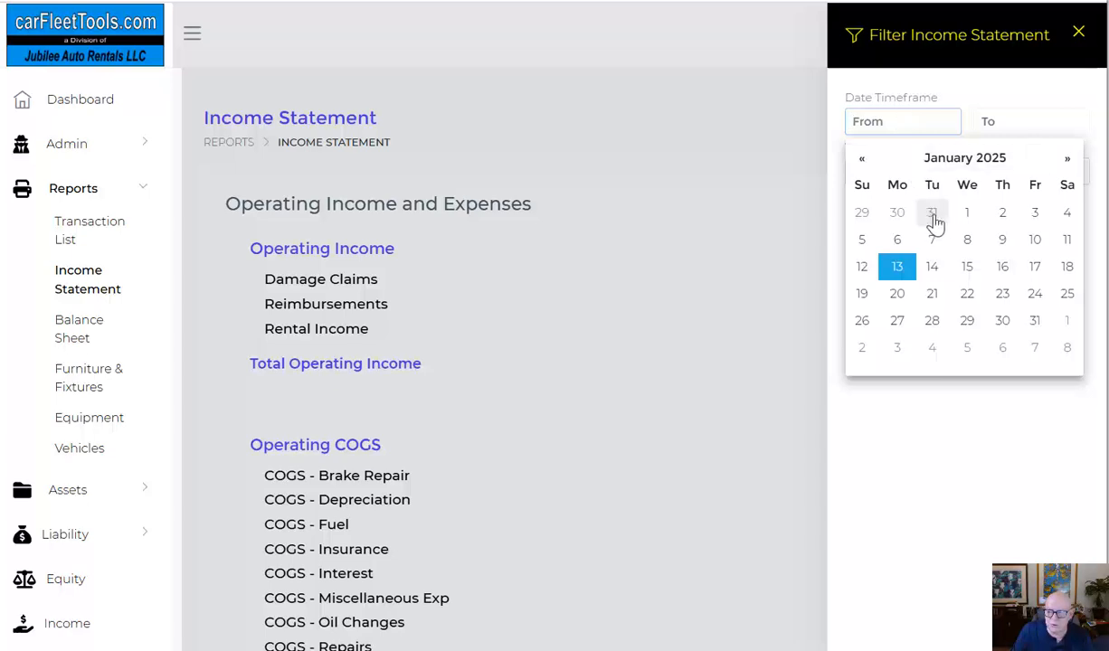
{"action": "left_click", "coordinate": [963, 212]}
{"action": "left_click", "coordinate": [935, 128]}
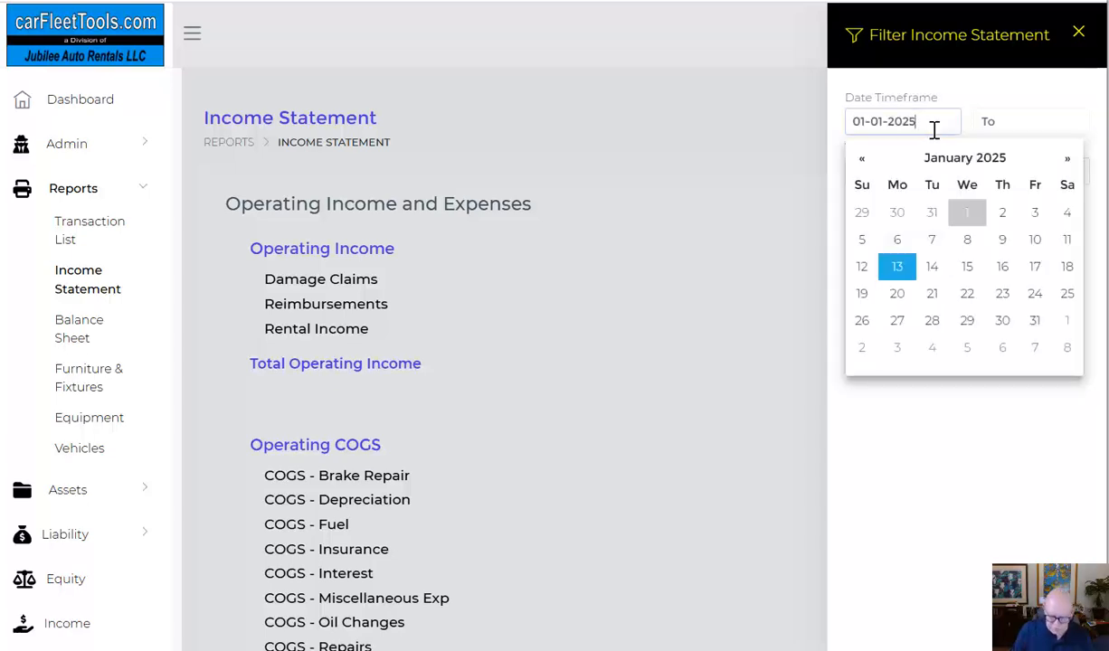
{"action": "key", "text": "BackSpace"}
{"action": "type", "text": "3"}
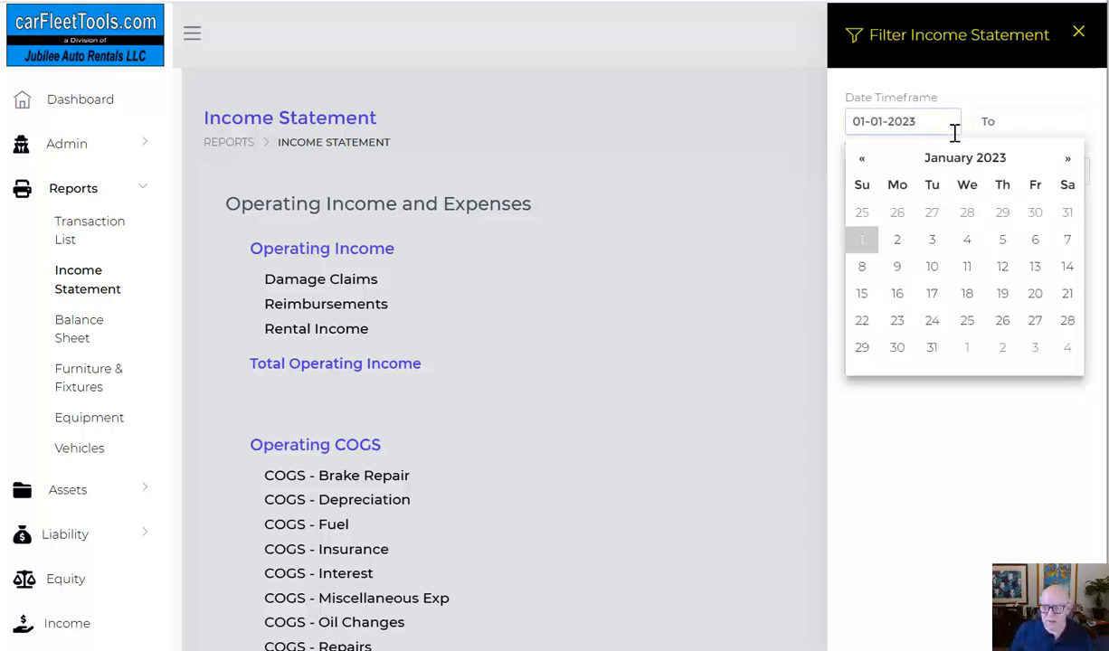
Set the Income Statement filter's end date to 31-12-2023 and apply the filter
{"action": "left_click", "coordinate": [1015, 119]}
{"action": "left_click", "coordinate": [867, 158]}
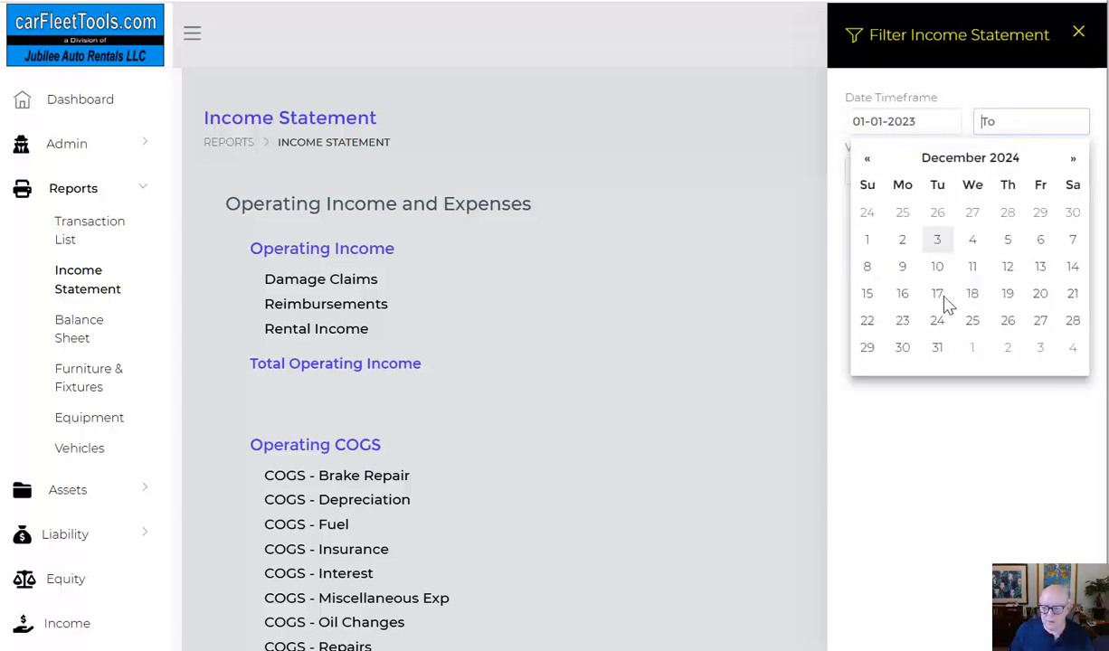
{"action": "left_click", "coordinate": [937, 349]}
{"action": "left_click", "coordinate": [1048, 121]}
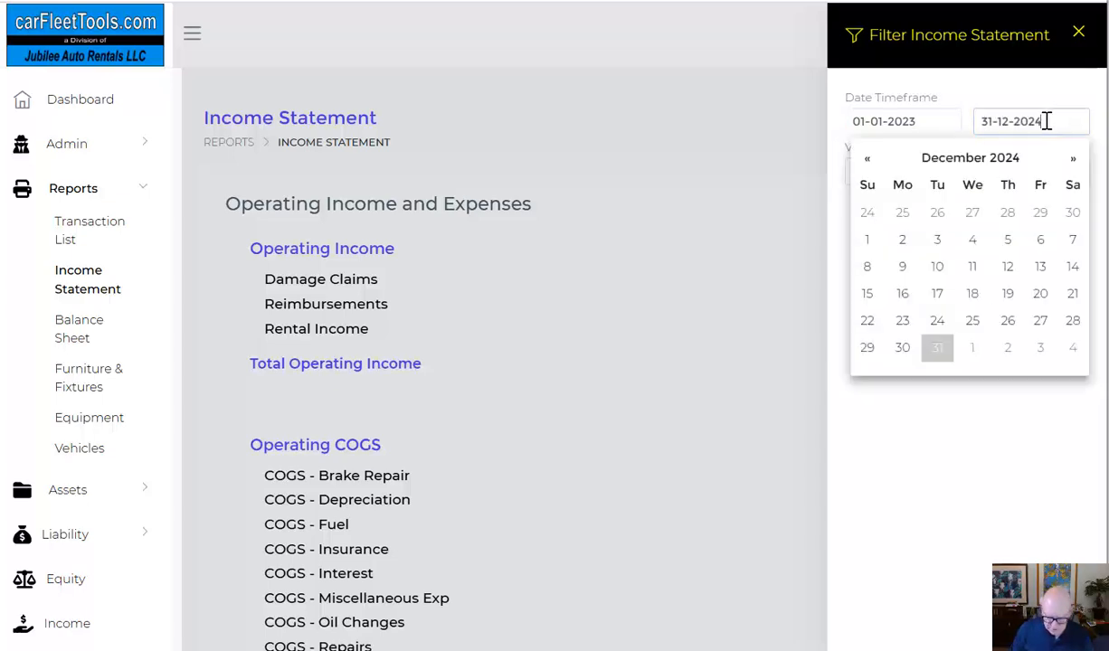
{"action": "type", "text": "3"}
{"action": "left_click", "coordinate": [983, 434]}
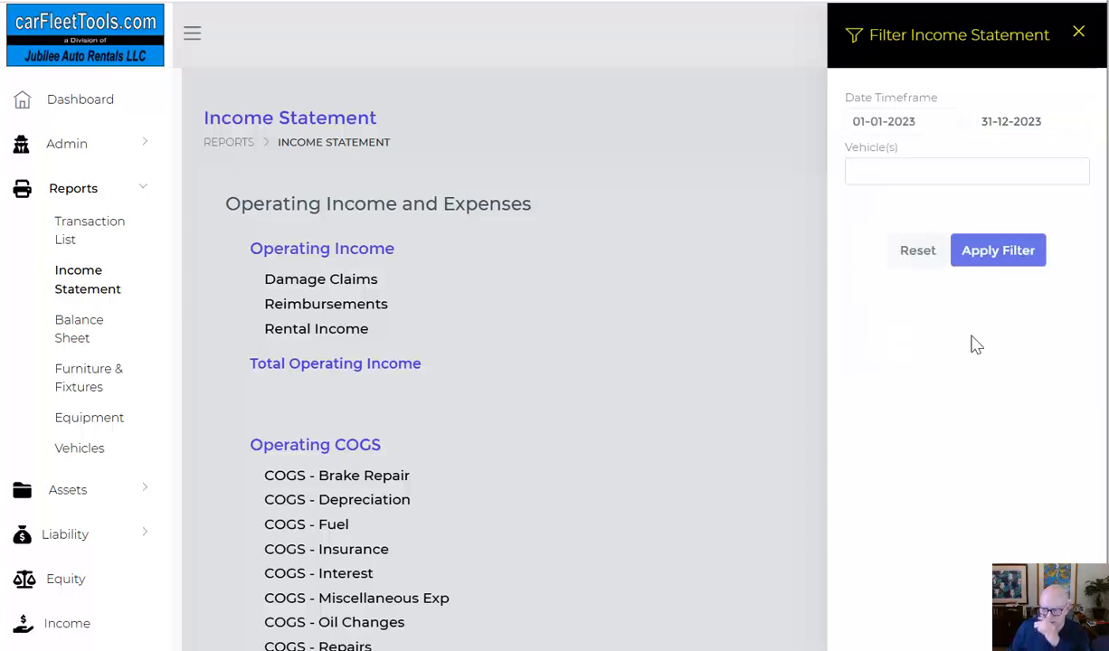
{"action": "left_click", "coordinate": [996, 252]}
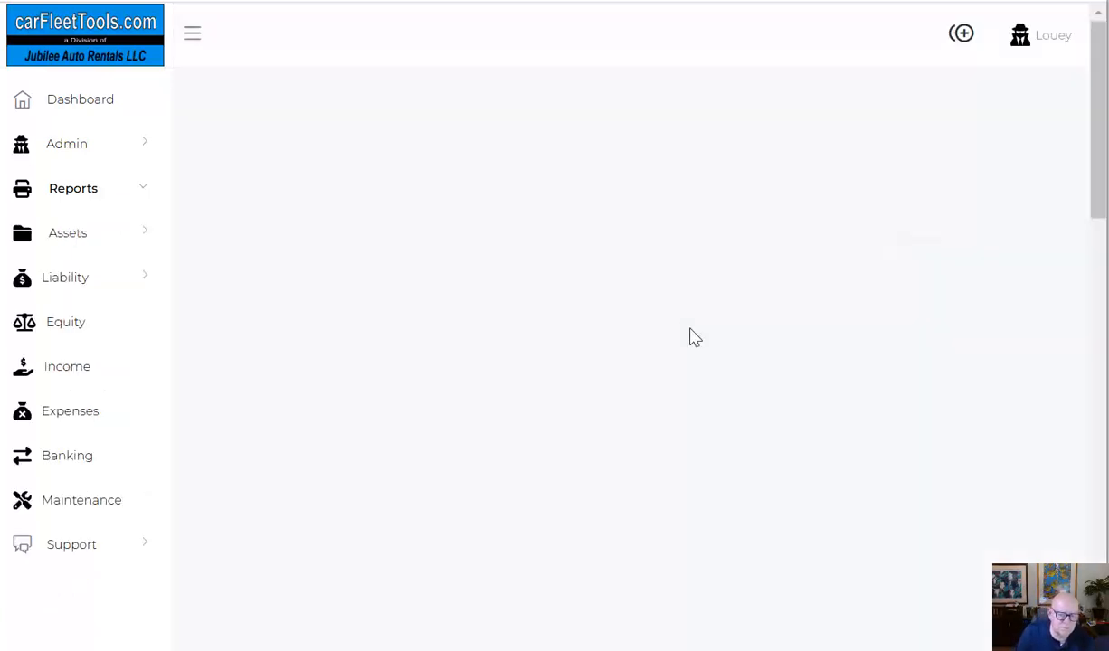
Examine the Operating COGS and operating expense sections of the 2023 income statement, and return to its beginning
{"action": "scroll", "coordinate": [793, 364], "scroll_direction": "down", "scroll_amount": 3}
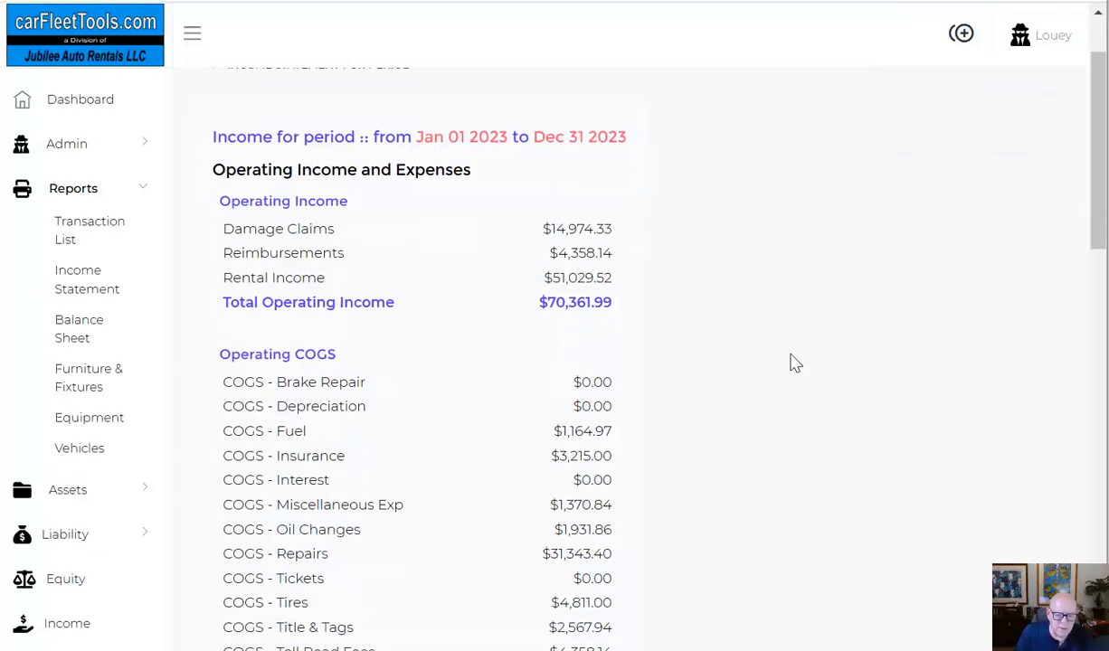
{"action": "scroll", "coordinate": [788, 382], "scroll_direction": "down", "scroll_amount": 1}
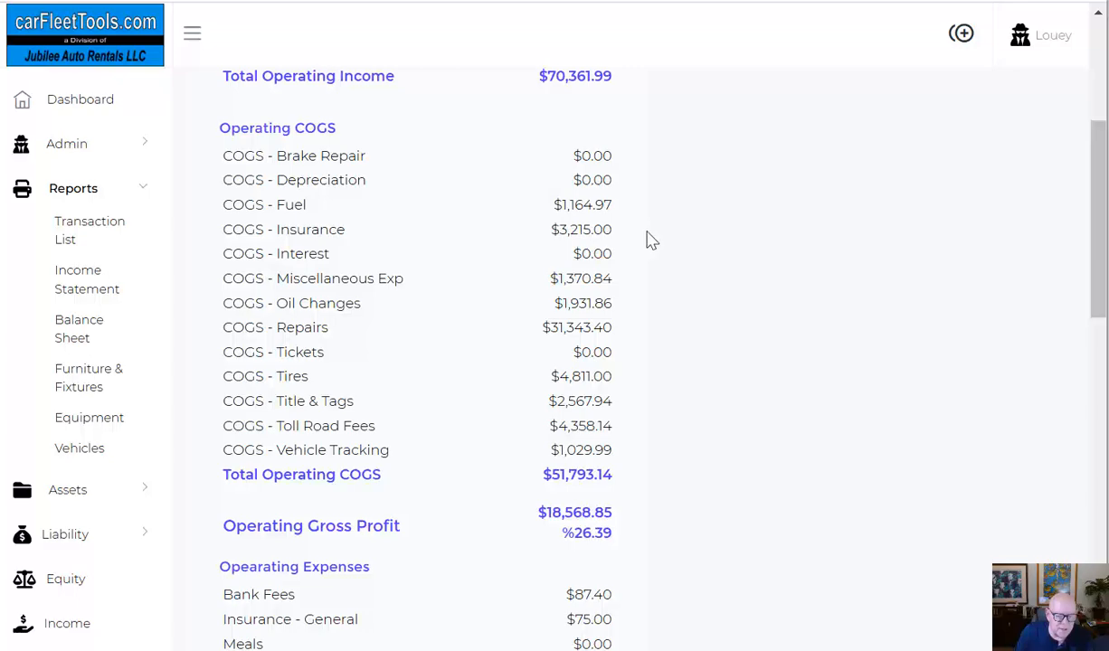
{"action": "scroll", "coordinate": [648, 242], "scroll_direction": "down", "scroll_amount": 4}
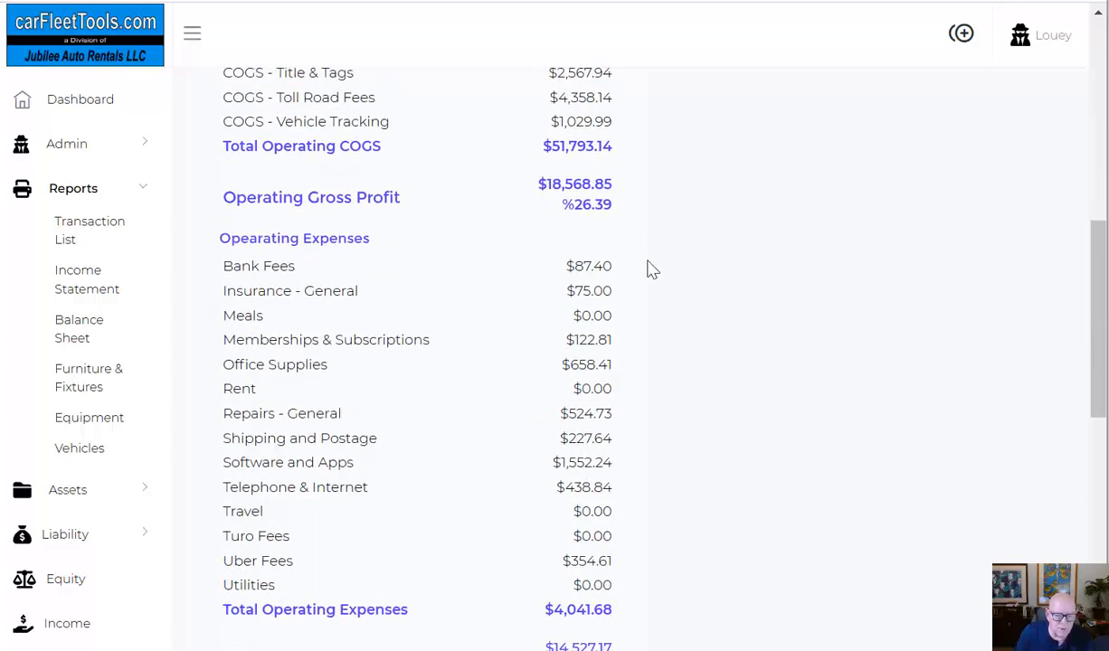
{"action": "scroll", "coordinate": [648, 270], "scroll_direction": "down", "scroll_amount": 3}
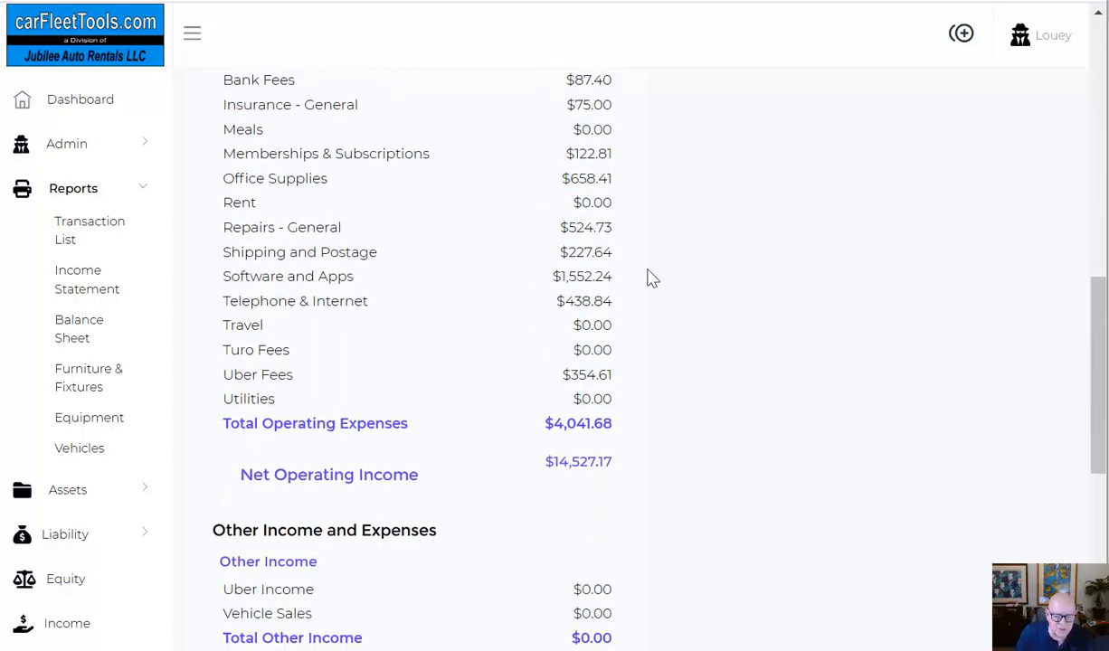
{"action": "scroll", "coordinate": [649, 275], "scroll_direction": "up", "scroll_amount": 7}
{"action": "scroll", "coordinate": [650, 265], "scroll_direction": "up", "scroll_amount": 5}
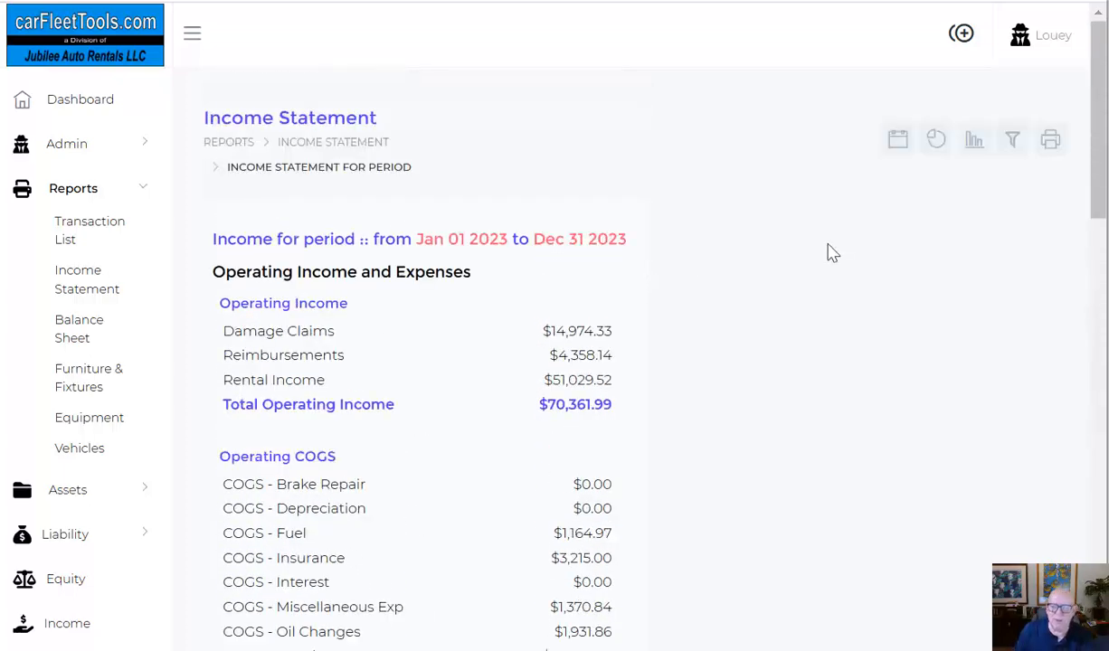